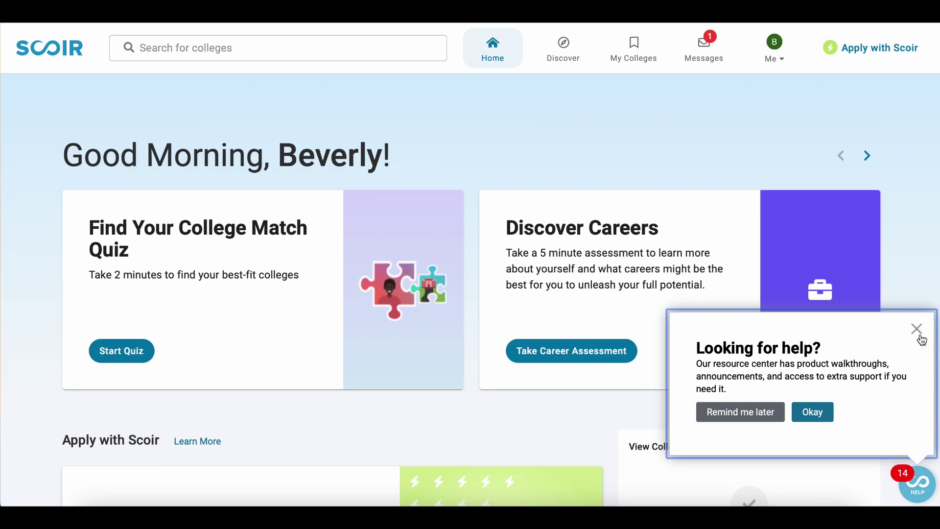
- Dismiss the help pop-up and look through the home dashboard's application, messages, deadlines and For You sections
click(920, 335)
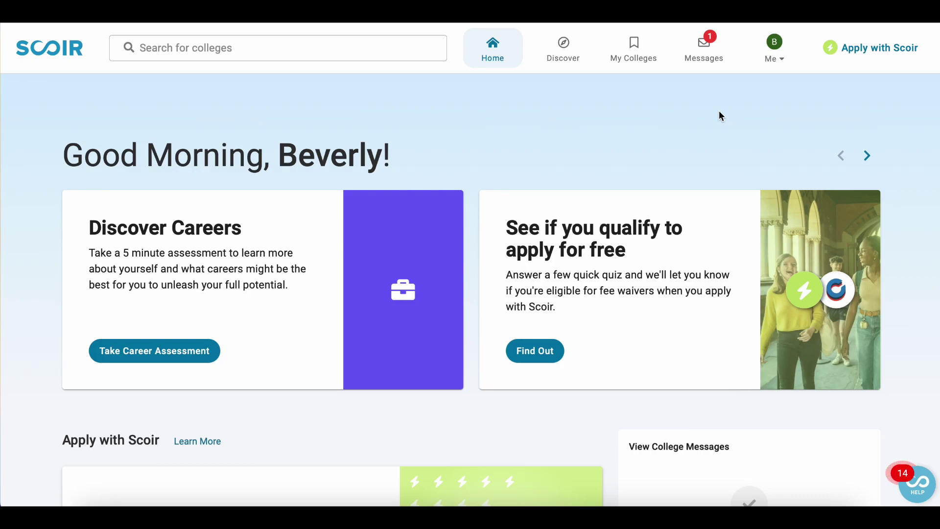
scroll(721, 112, down, 10)
scroll(608, 308, down, 5)
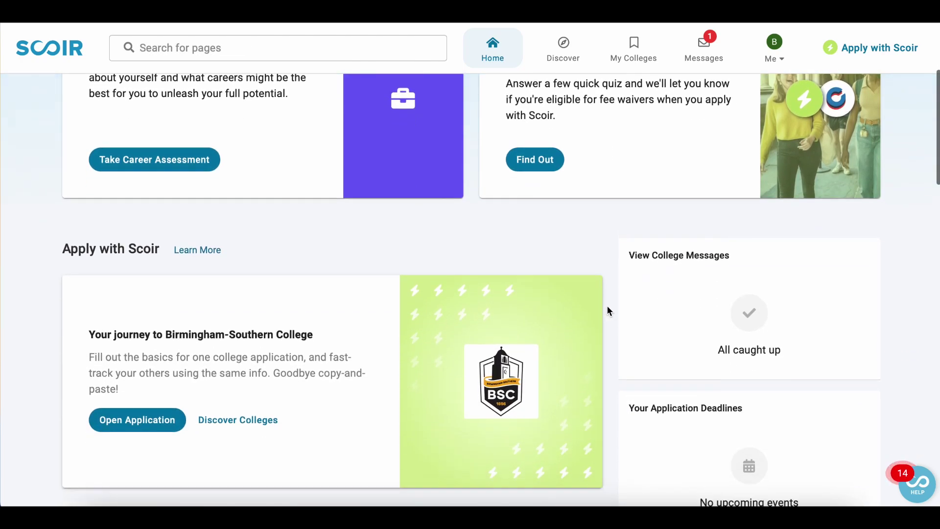
scroll(608, 311, down, 3)
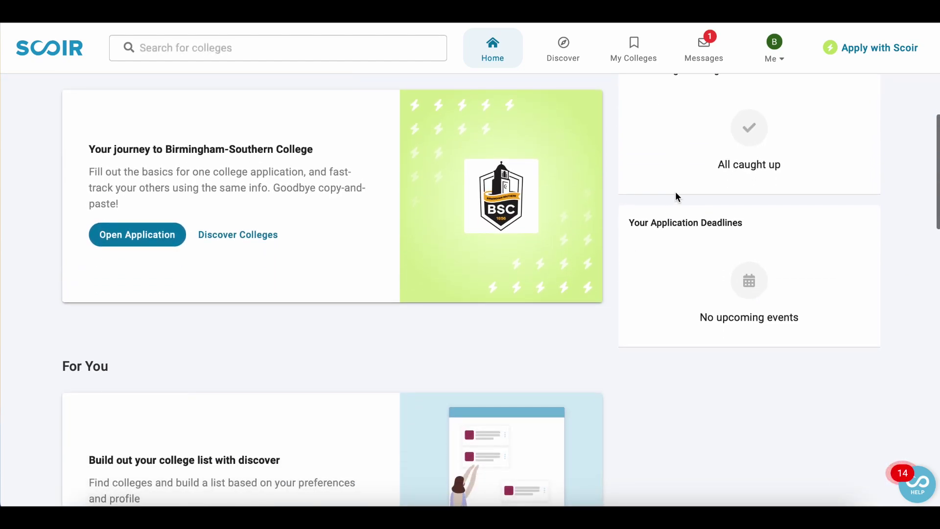
scroll(677, 197, up, 1)
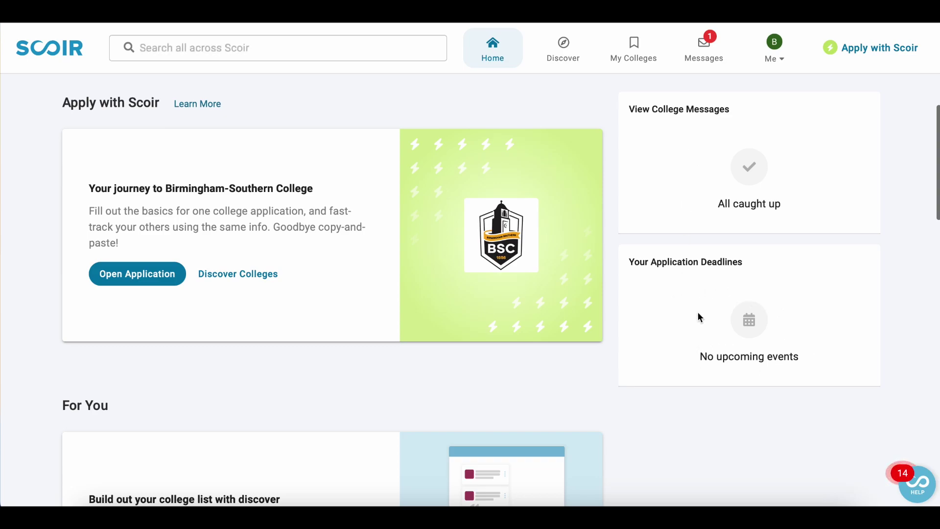
scroll(645, 363, down, 3)
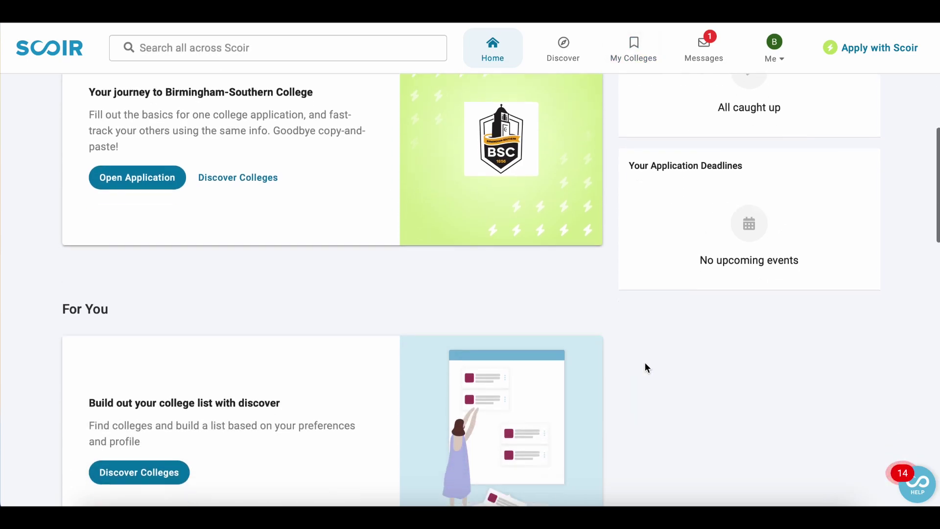
scroll(645, 364, down, 3)
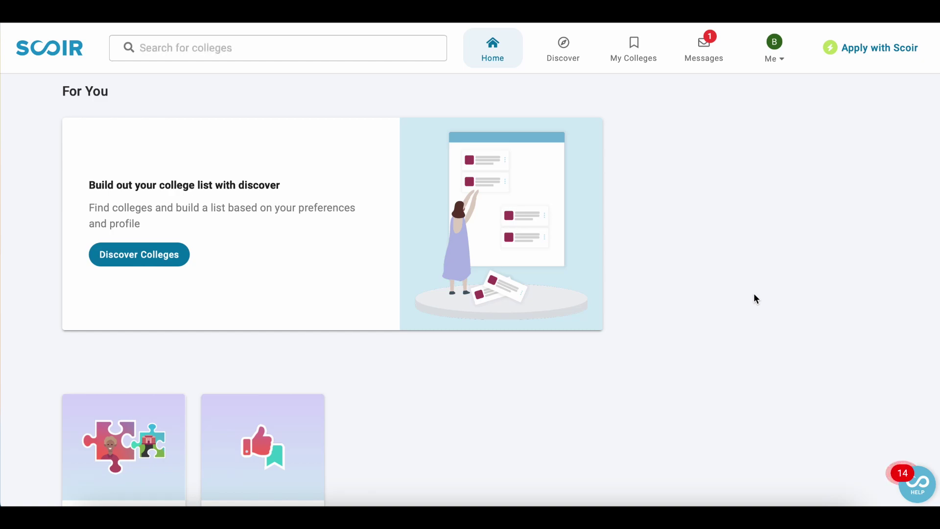
scroll(757, 298, down, 5)
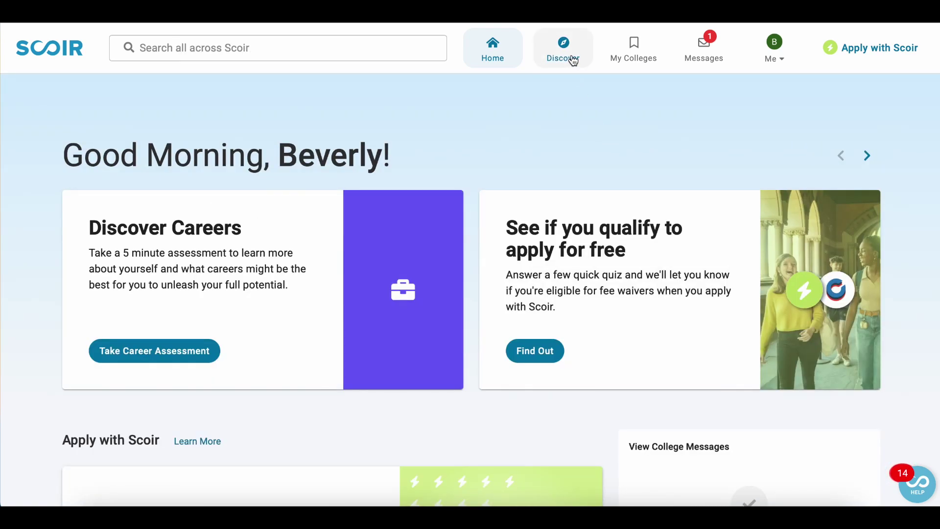
- Start a Discover search for 4-Year US Colleges, filtered to Large school size and City campus setting
click(573, 59)
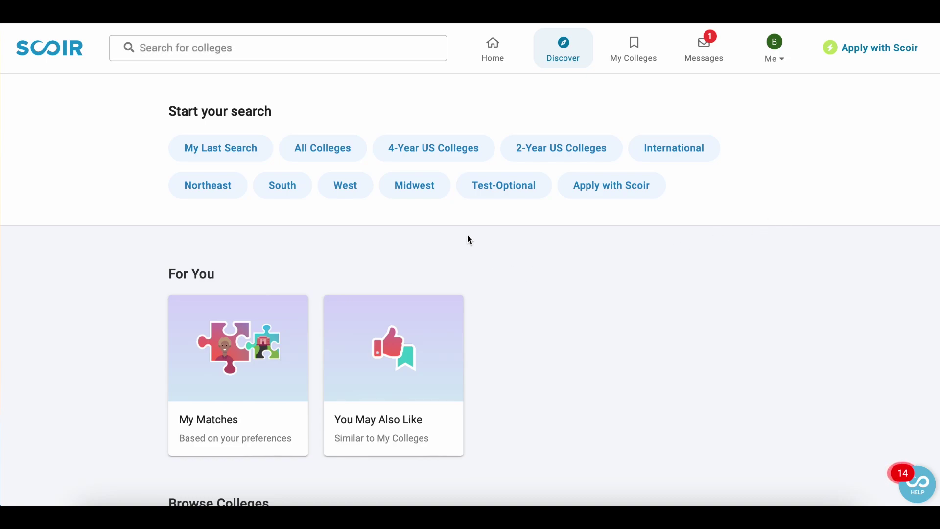
click(431, 157)
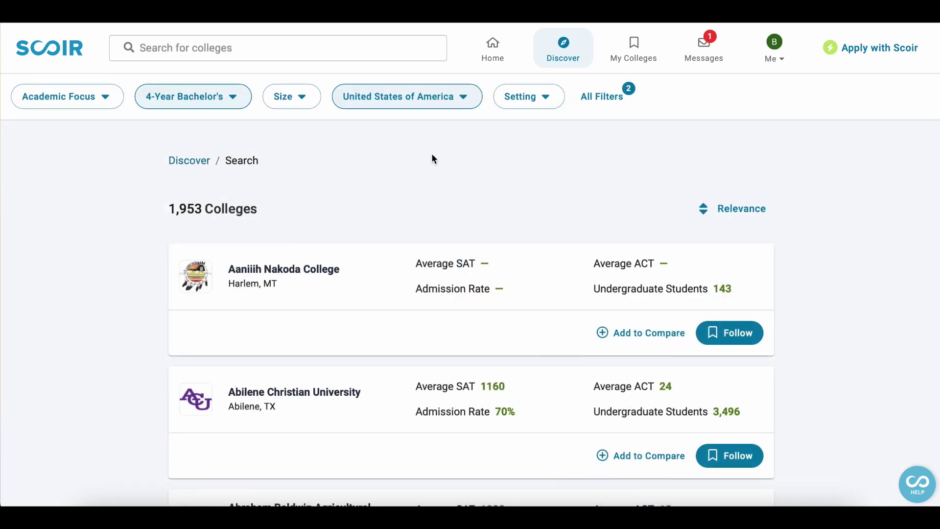
click(313, 104)
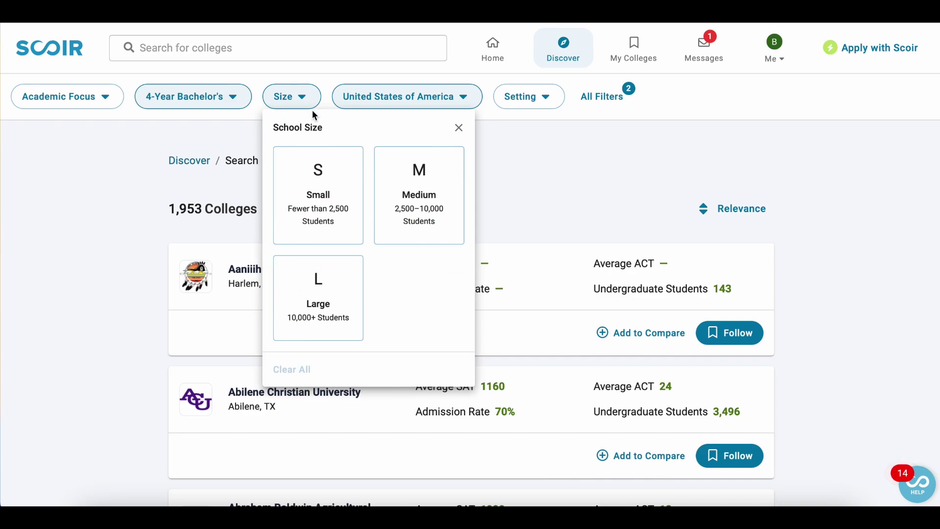
click(319, 298)
click(535, 101)
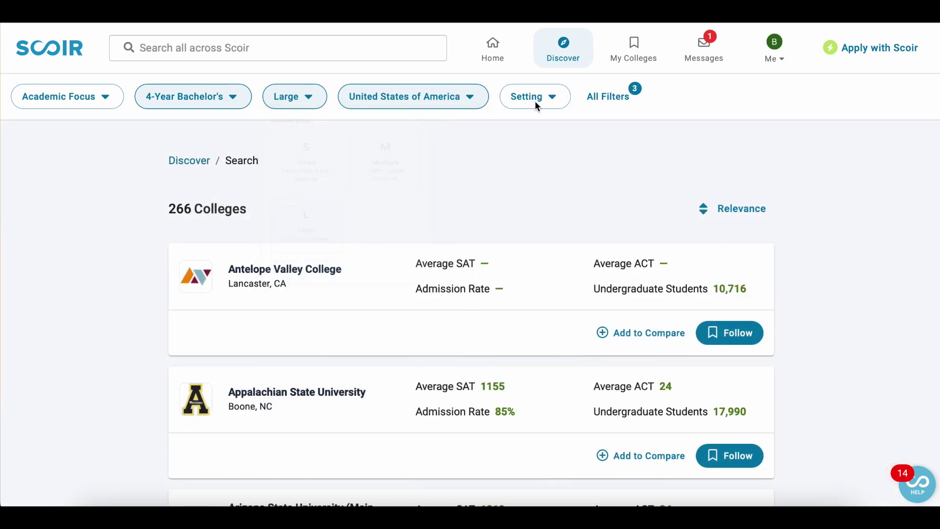
click(534, 101)
click(564, 219)
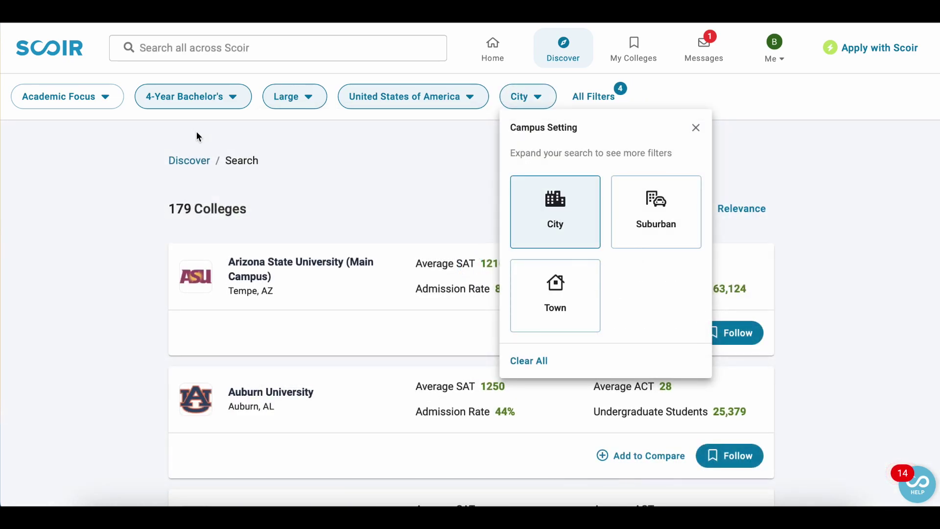
- Set the academic focus filter to Biology, Chemistry, Communications, Computer Science and Architecture
click(84, 107)
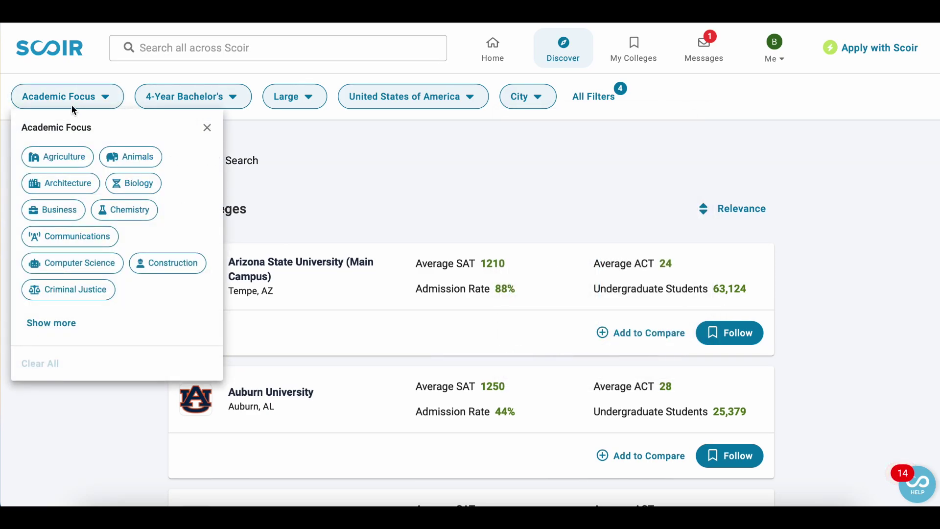
click(131, 183)
click(133, 218)
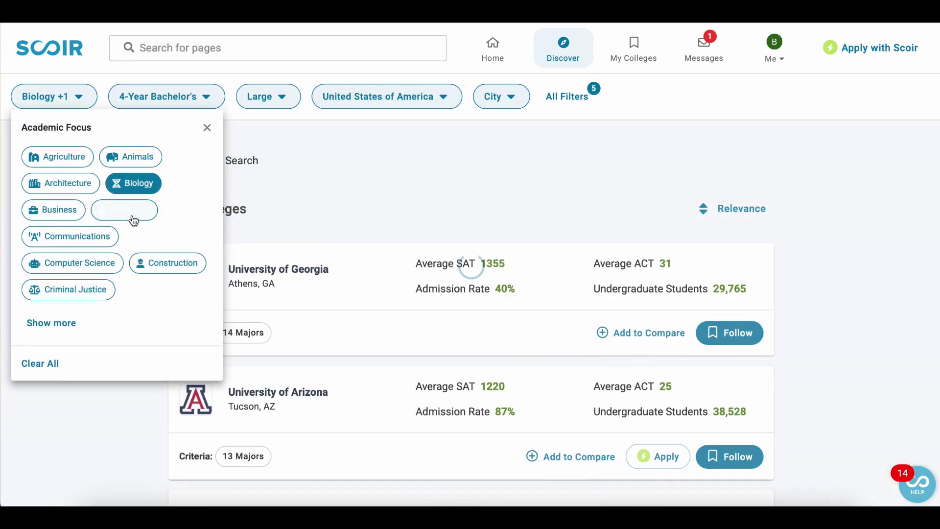
click(90, 239)
click(91, 269)
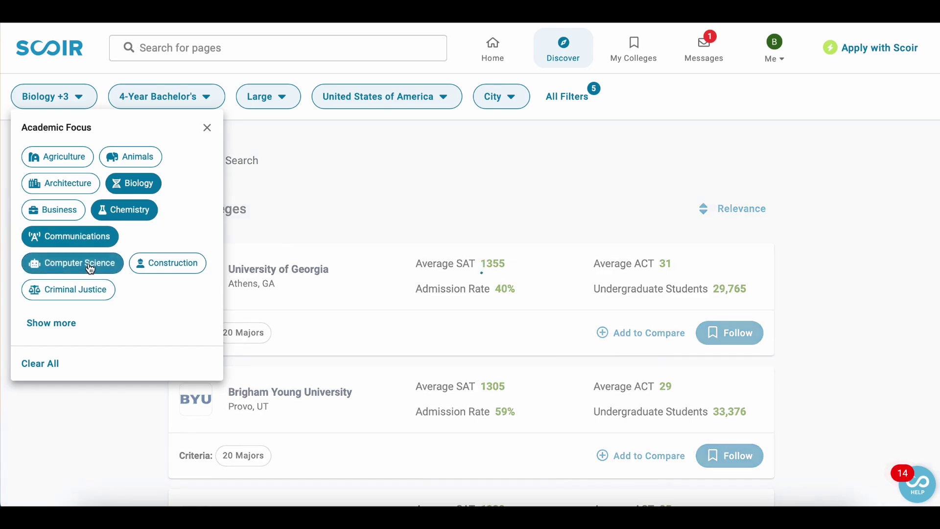
click(59, 185)
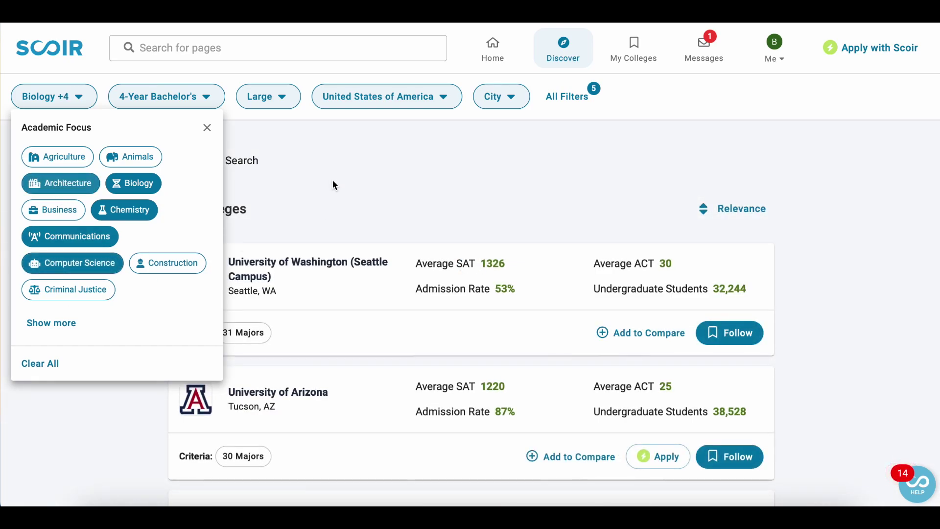
click(336, 166)
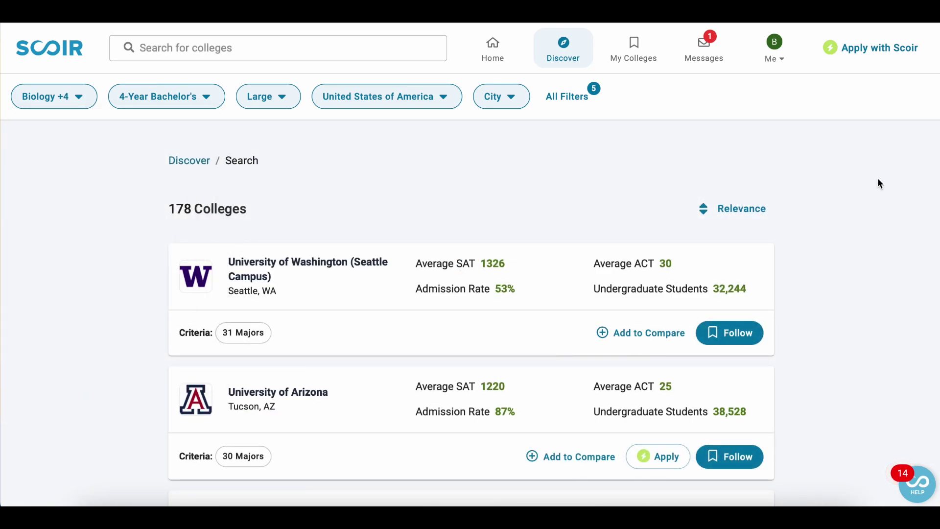
- Sort the college results by Size: Biggest to Smallest and check the number of matching colleges
scroll(847, 240, down, 2)
scroll(833, 216, up, 2)
click(741, 214)
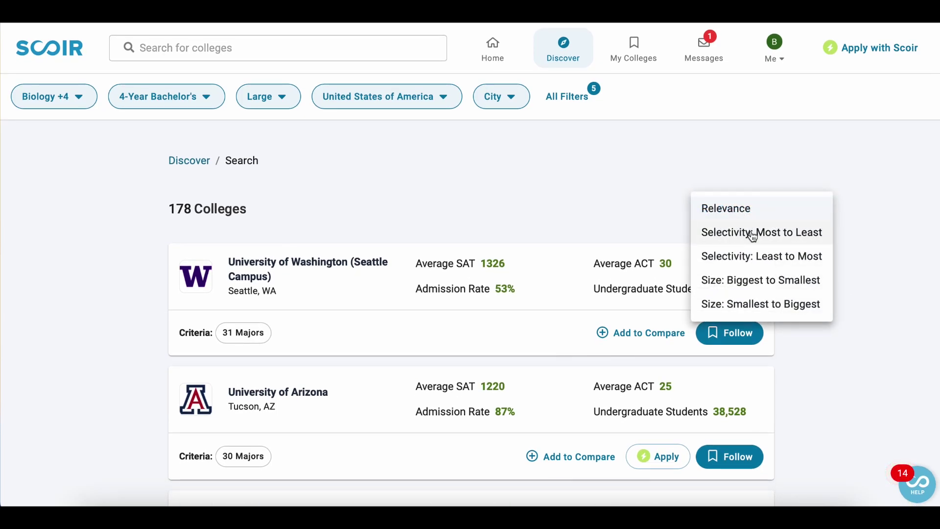
click(750, 279)
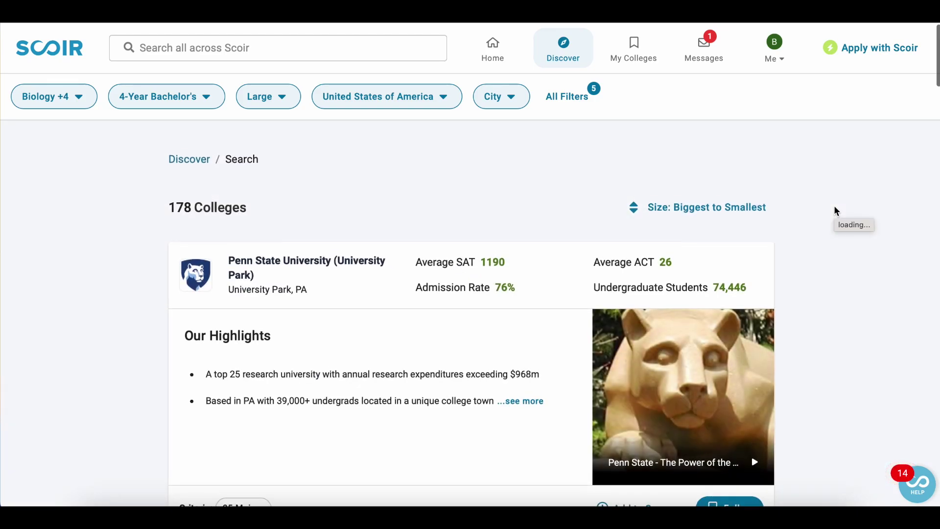
scroll(835, 210, down, 1)
drag(169, 190, 260, 191)
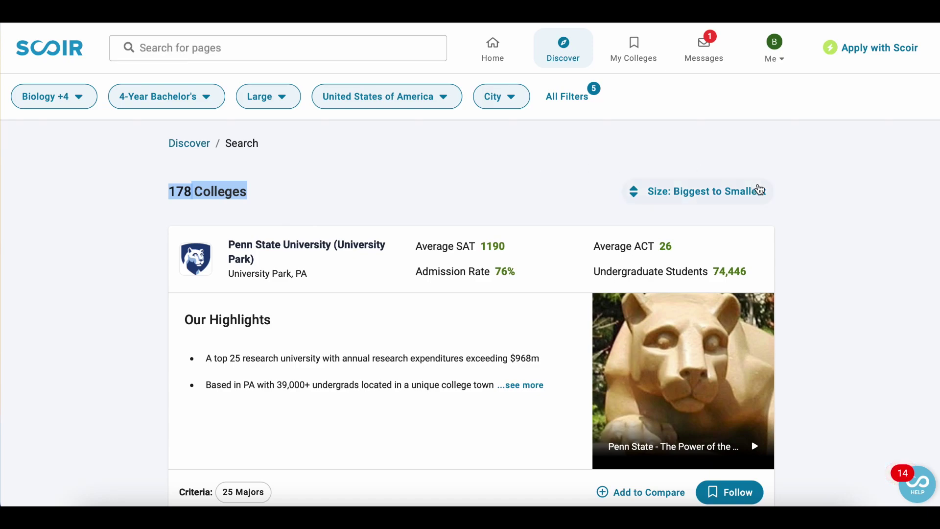
click(842, 240)
- Follow Penn State University (University Park) and open the My Colleges list
scroll(855, 278, down, 3)
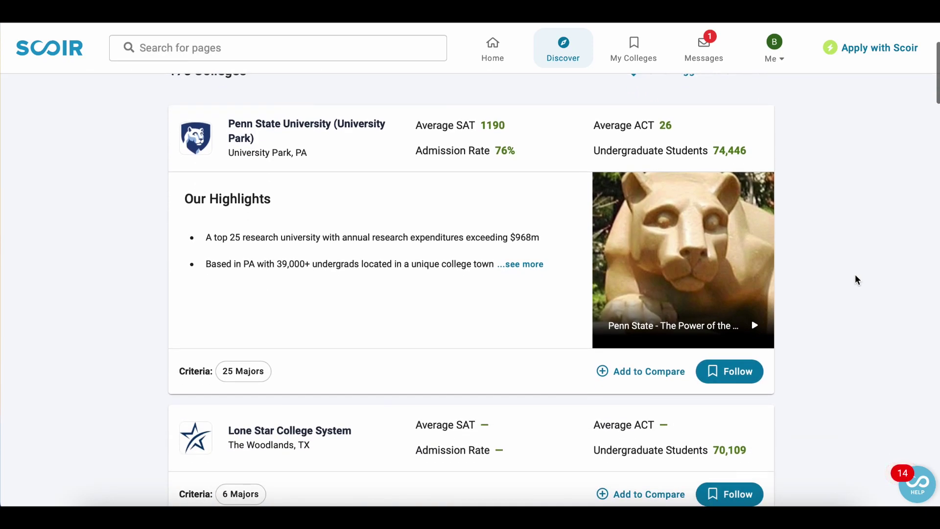
click(729, 371)
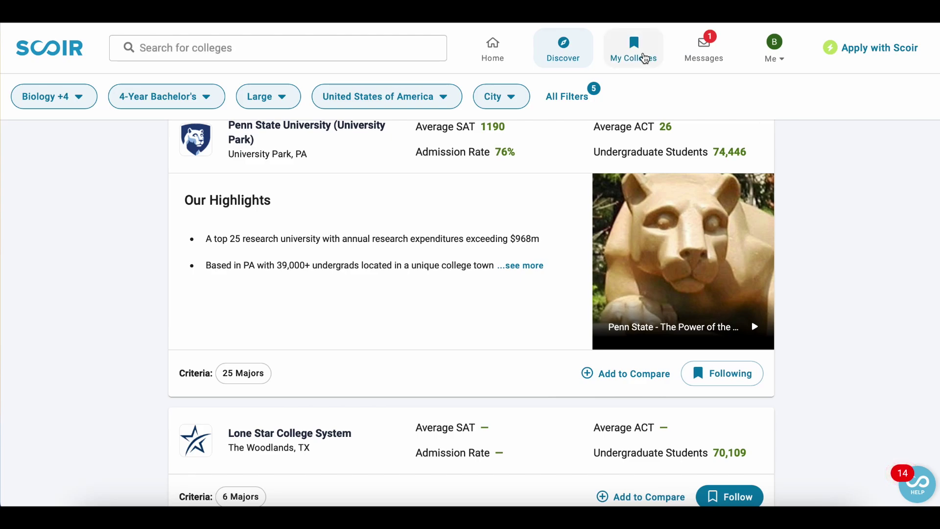
click(645, 59)
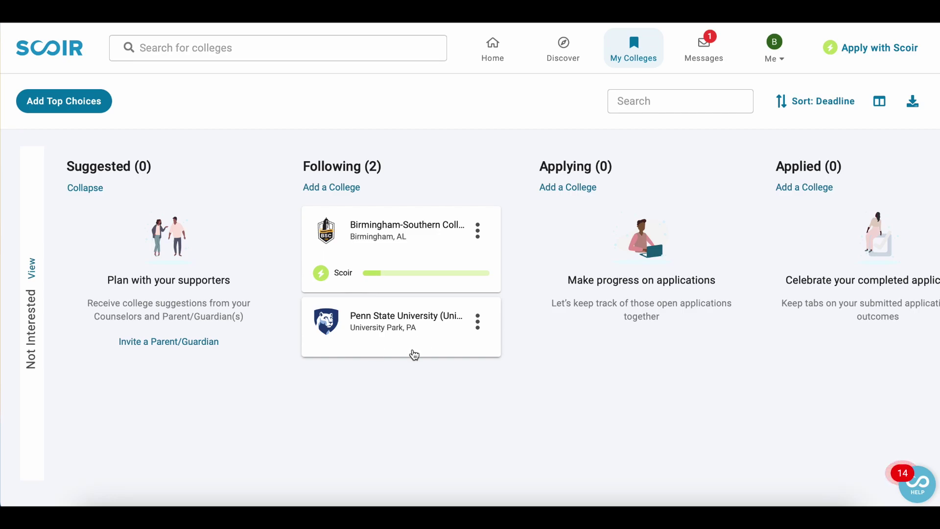
- Set up a college comparison of Penn State University (University Park) and Texas A&M International University, searching for "texas a&m"
click(415, 355)
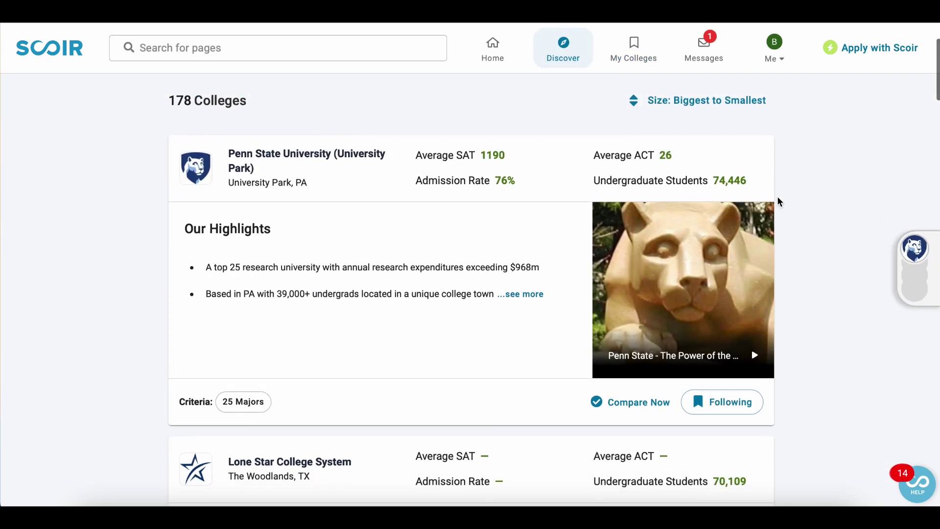
click(638, 410)
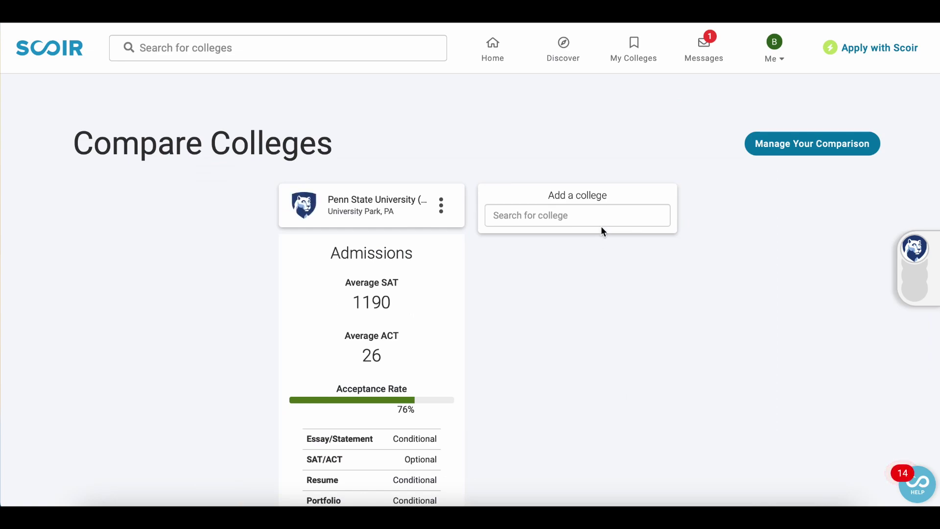
click(596, 214)
text(texas a)
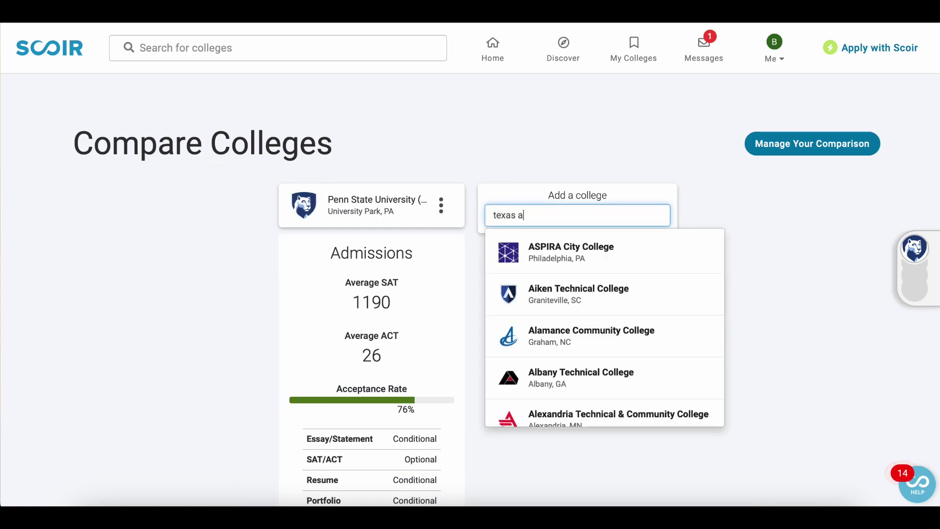
text(&m)
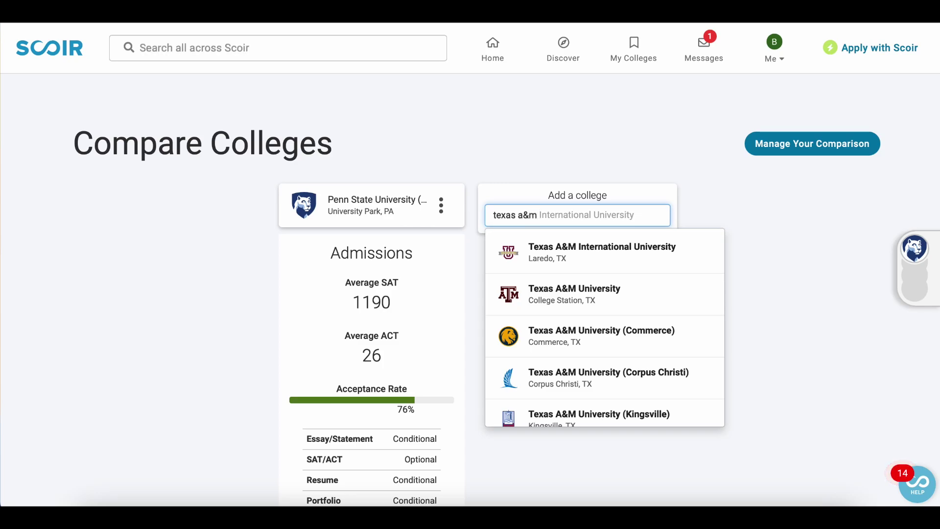
click(568, 249)
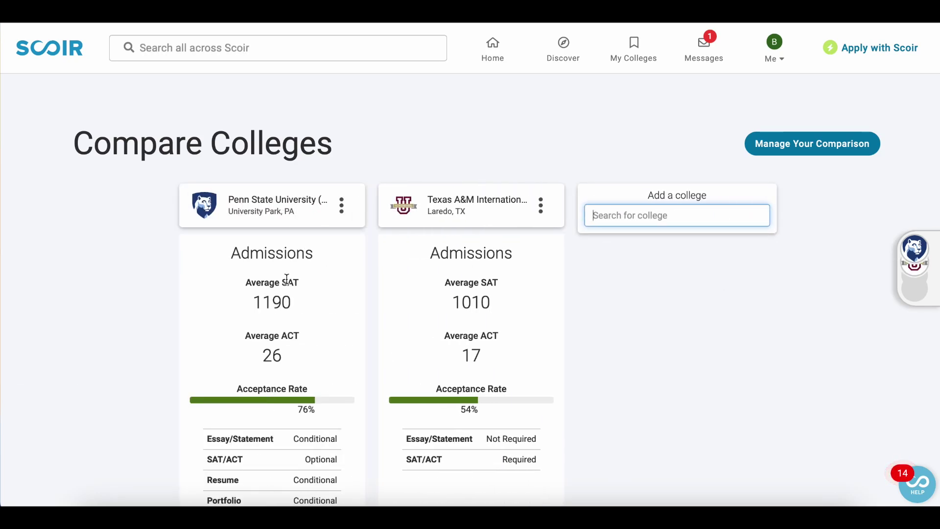
- Examine the two colleges' admissions, application fee, student life, diversity and popular majors side by side
scroll(448, 319, down, 2)
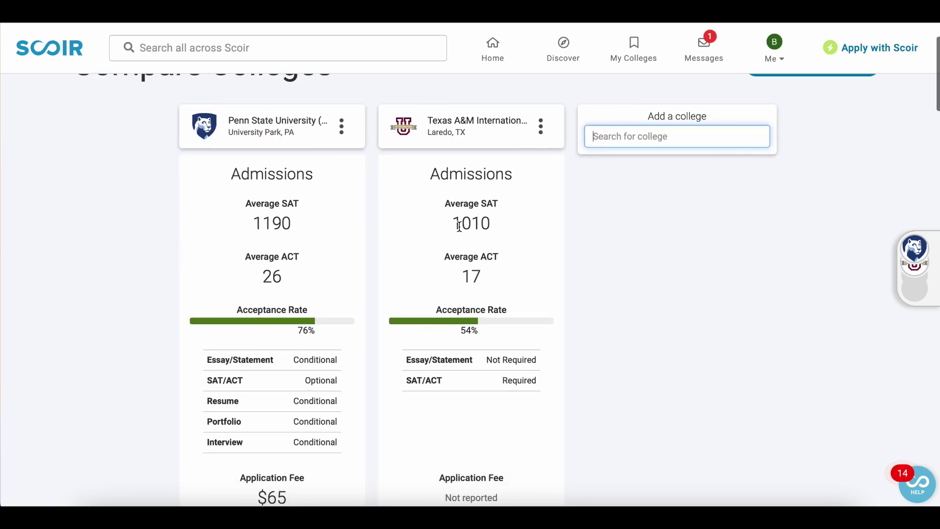
scroll(421, 267, up, 2)
scroll(499, 324, down, 4)
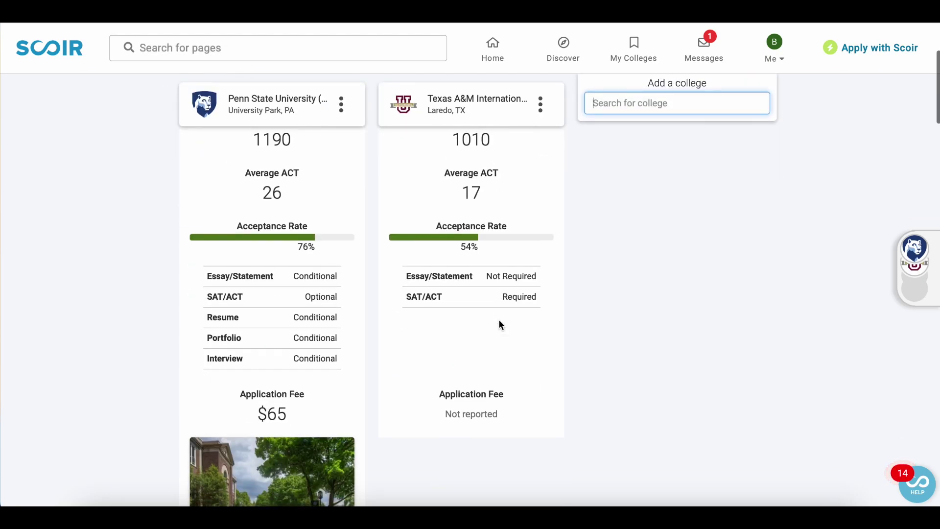
scroll(500, 321, down, 3)
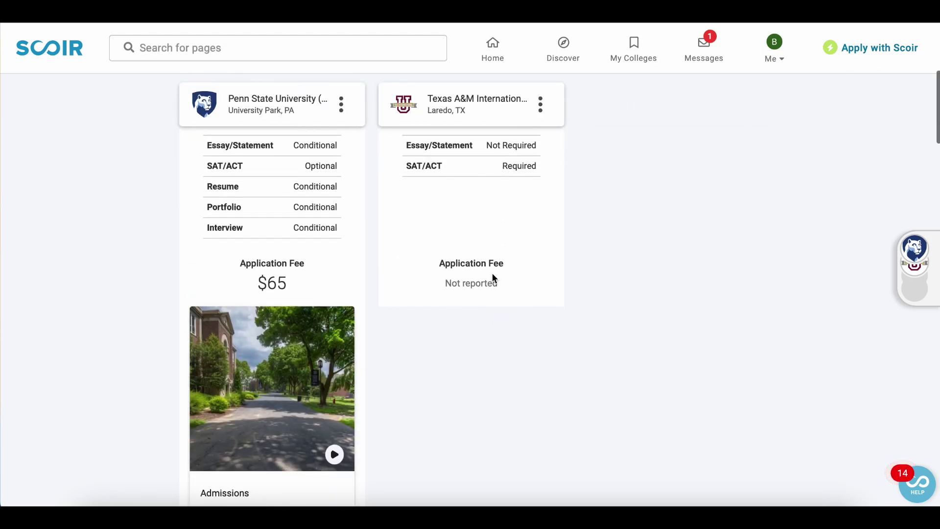
scroll(493, 277, down, 4)
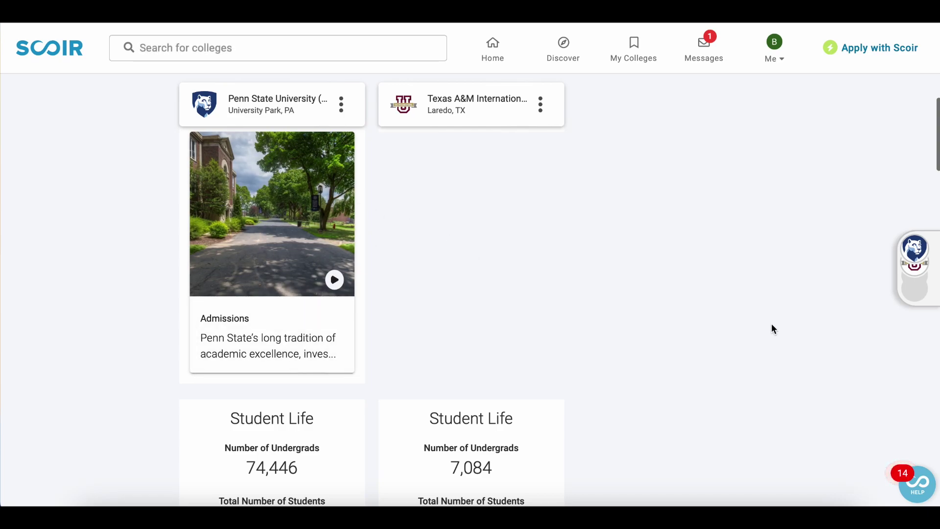
scroll(772, 324, down, 5)
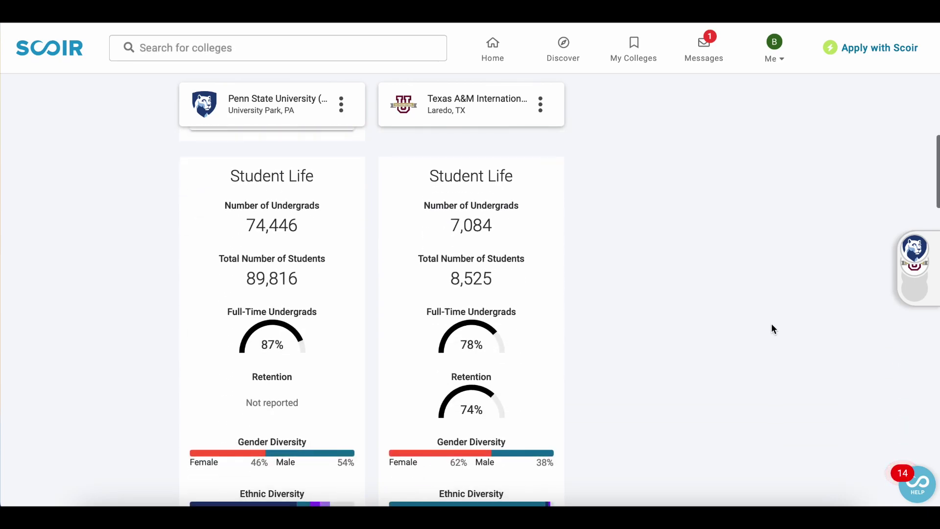
scroll(627, 324, down, 9)
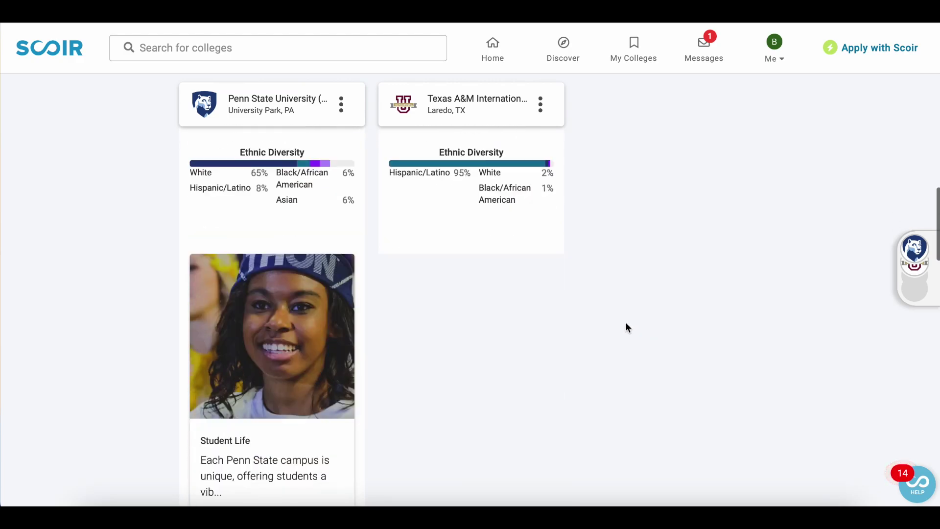
scroll(629, 328, down, 7)
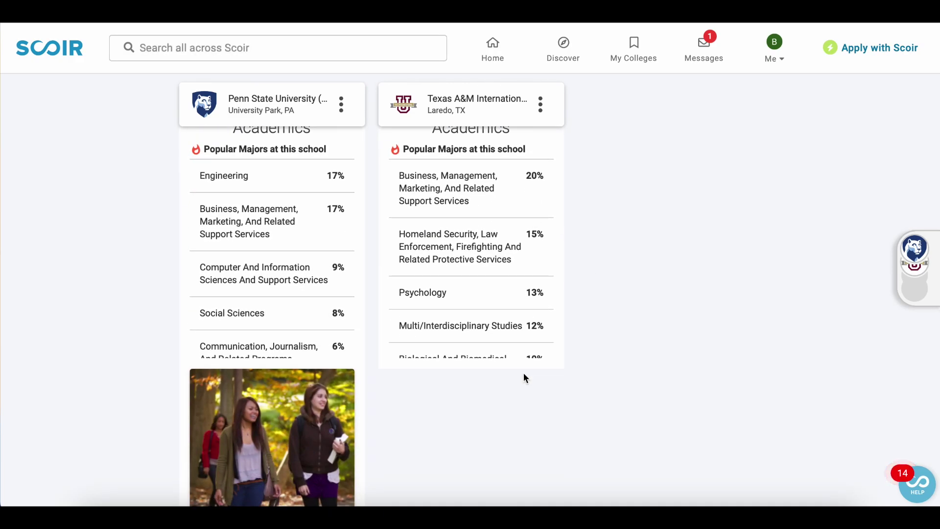
- Examine the two colleges' tuition, room and board, net price, financial aid and student debt side by side, and return to My Colleges
scroll(524, 376, down, 8)
scroll(273, 444, down, 4)
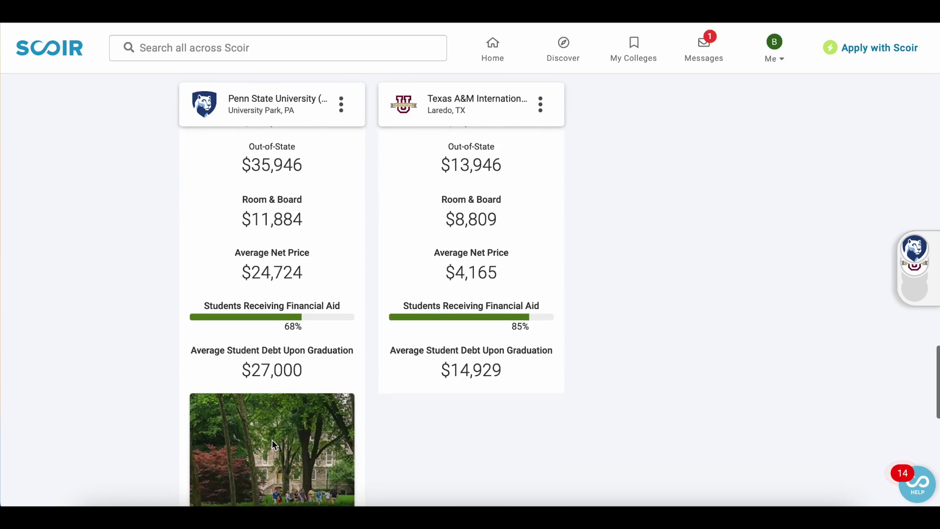
scroll(272, 439, down, 3)
scroll(475, 387, up, 4)
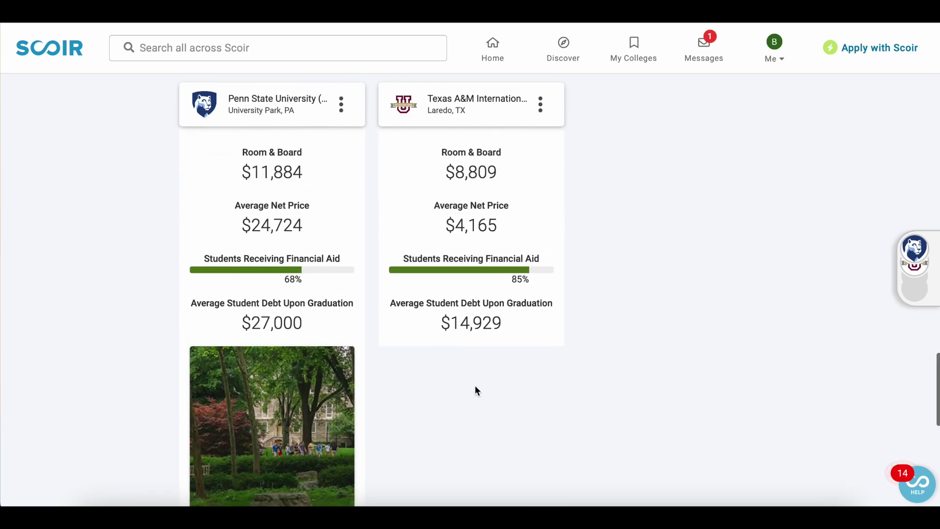
scroll(475, 390, up, 3)
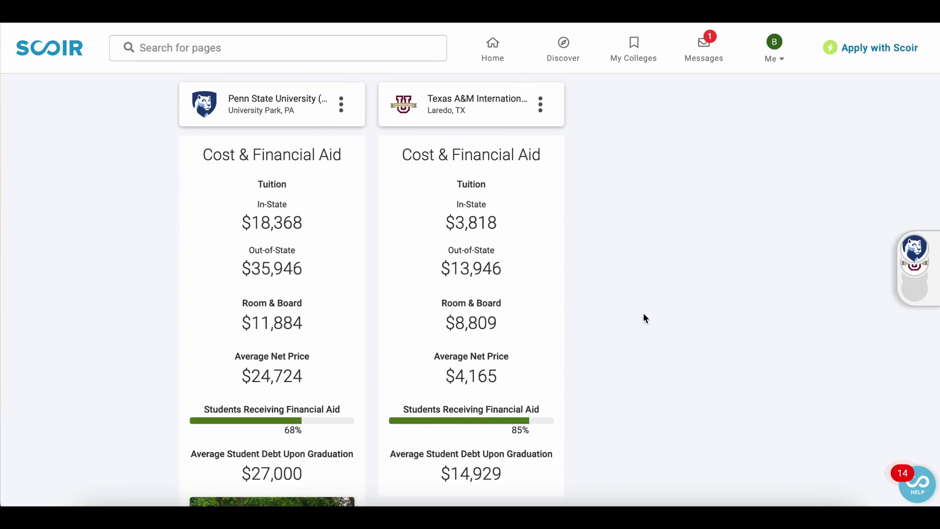
scroll(644, 318, down, 4)
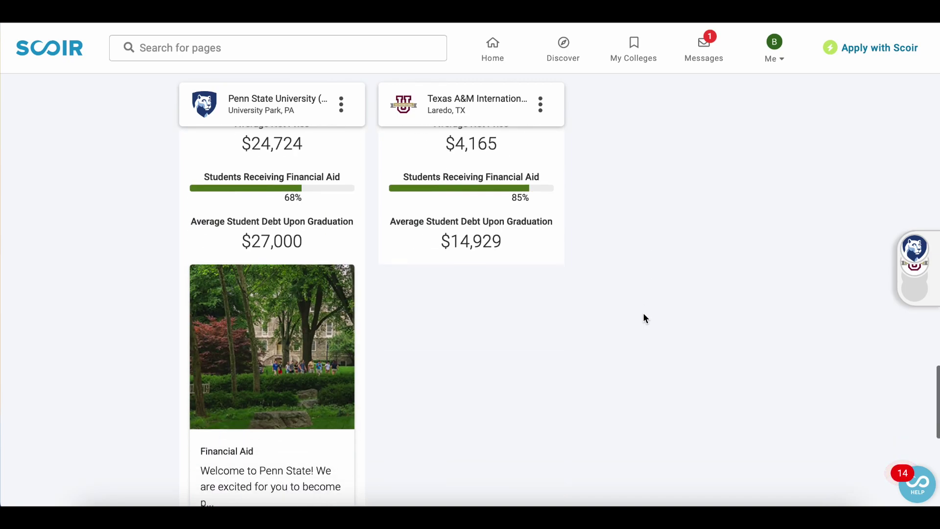
key(Escape)
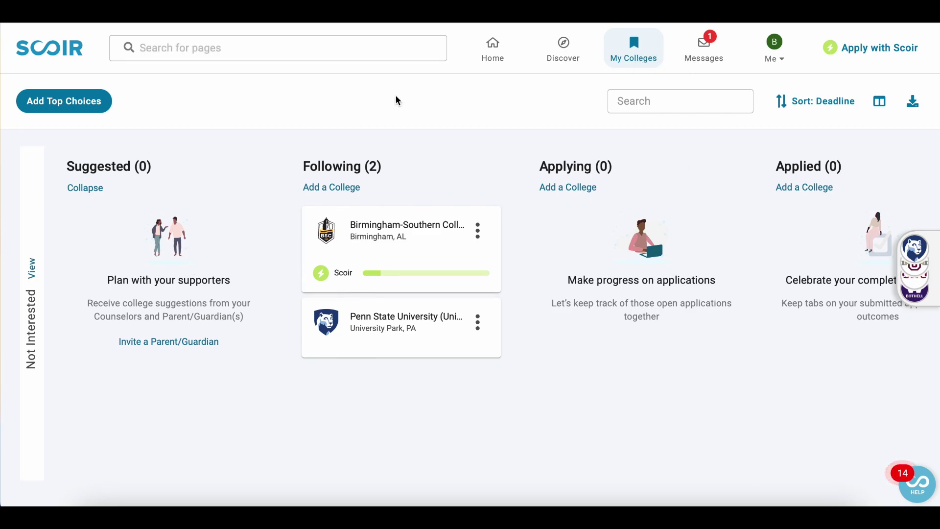
- Review the Suggested and Following columns of the My Colleges board
drag(86, 161, 260, 346)
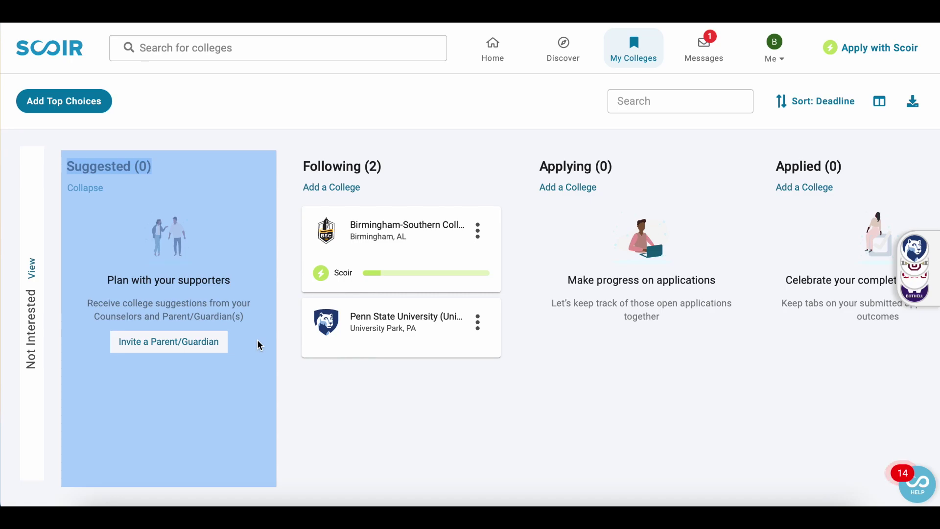
click(182, 201)
scroll(336, 155, down, 1)
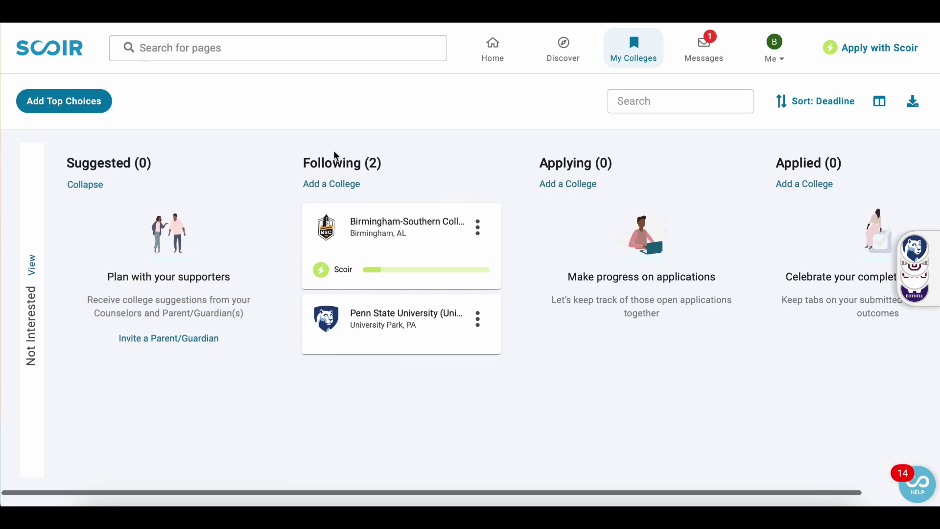
drag(310, 161, 409, 164)
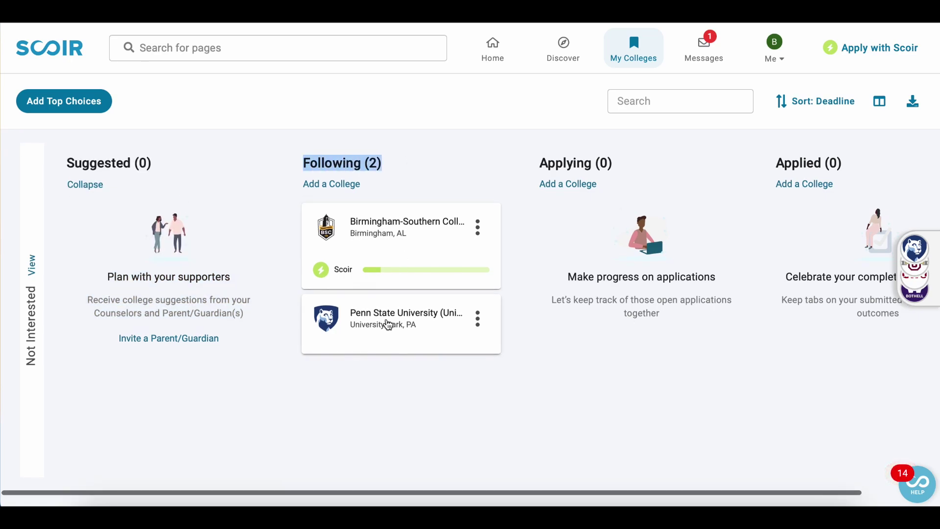
- Set the acceptance likelihood of Penn State University (University Park) to Likely and close its details
click(379, 325)
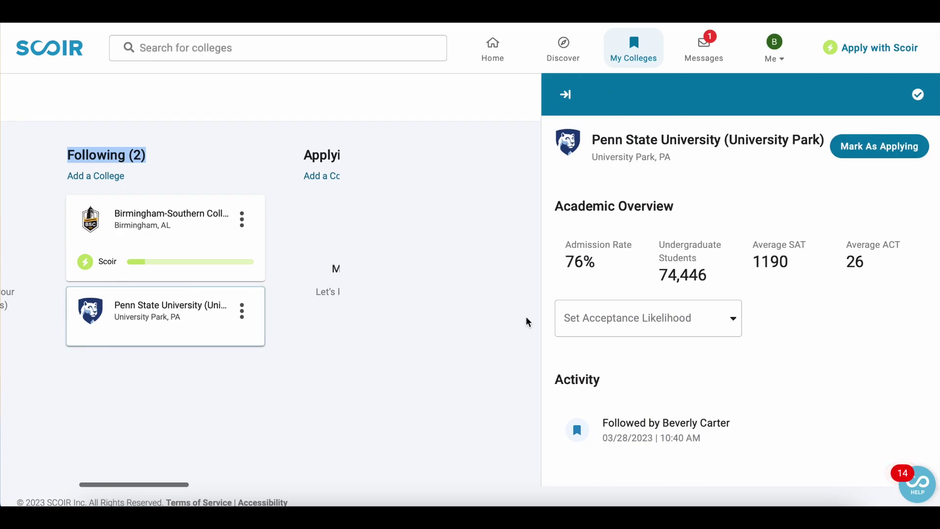
click(596, 325)
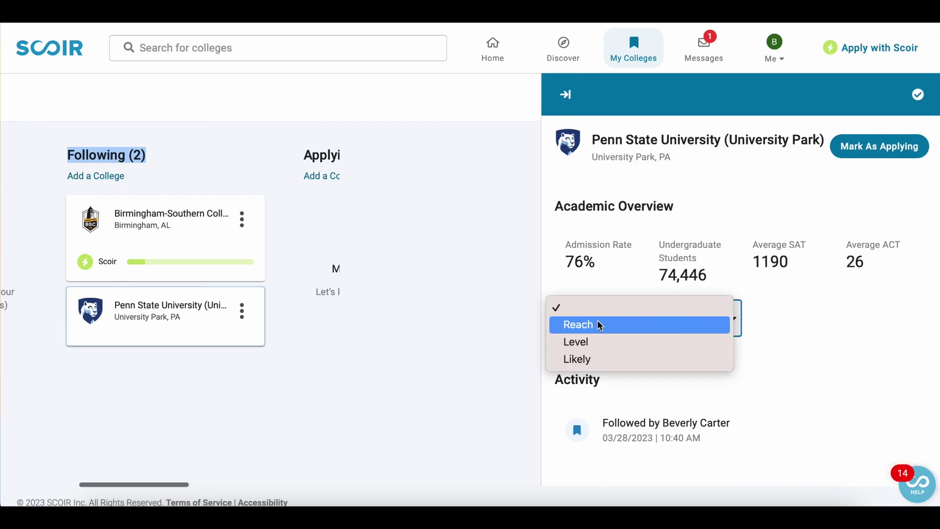
click(598, 360)
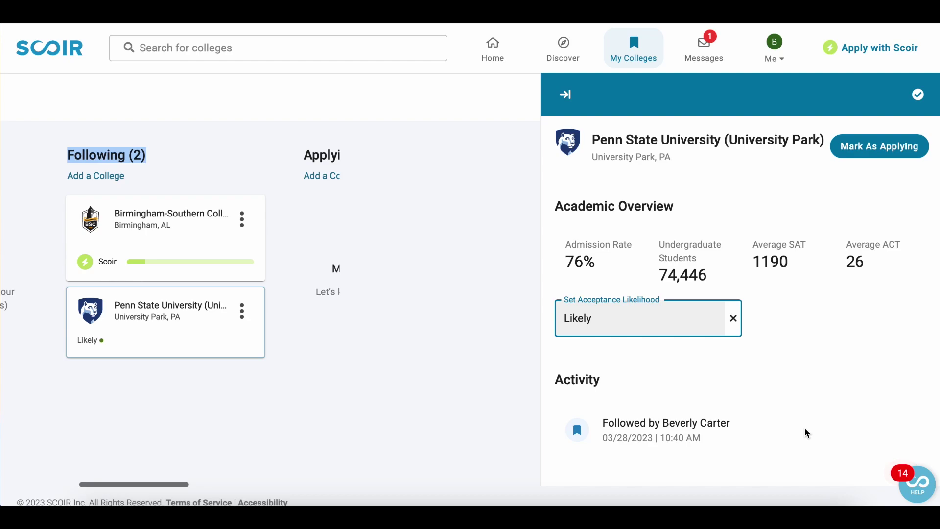
click(568, 96)
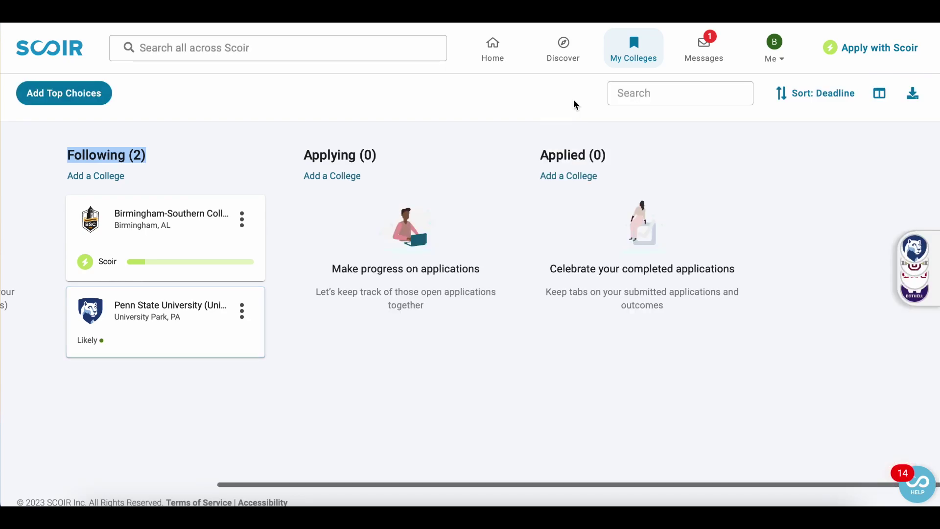
- Review the Applying and Applied columns of the My Colleges board
drag(504, 155, 661, 331)
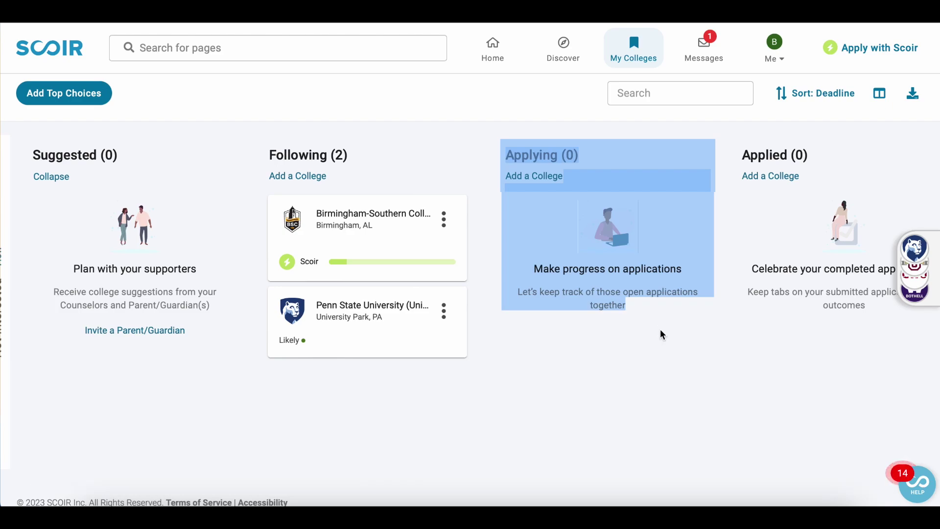
scroll(662, 333, right, 1)
drag(692, 155, 810, 327)
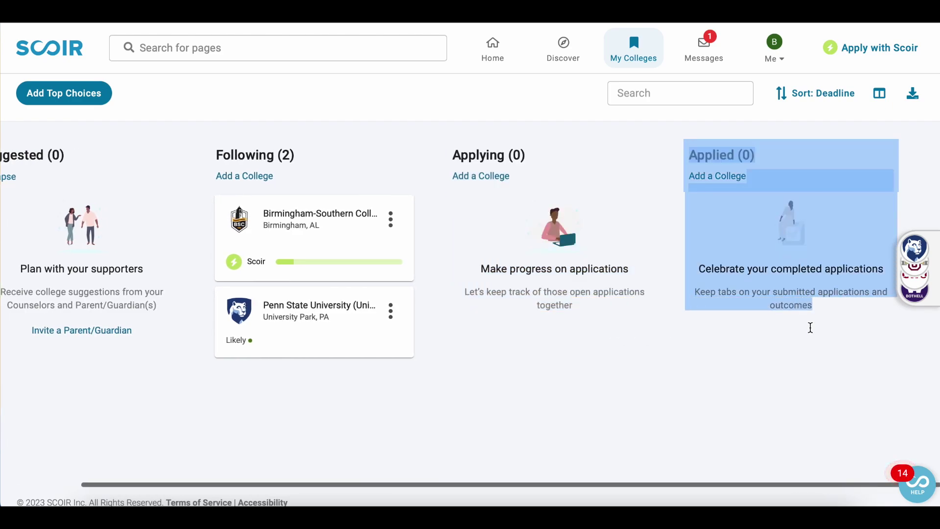
click(704, 356)
scroll(851, 180, left, 2)
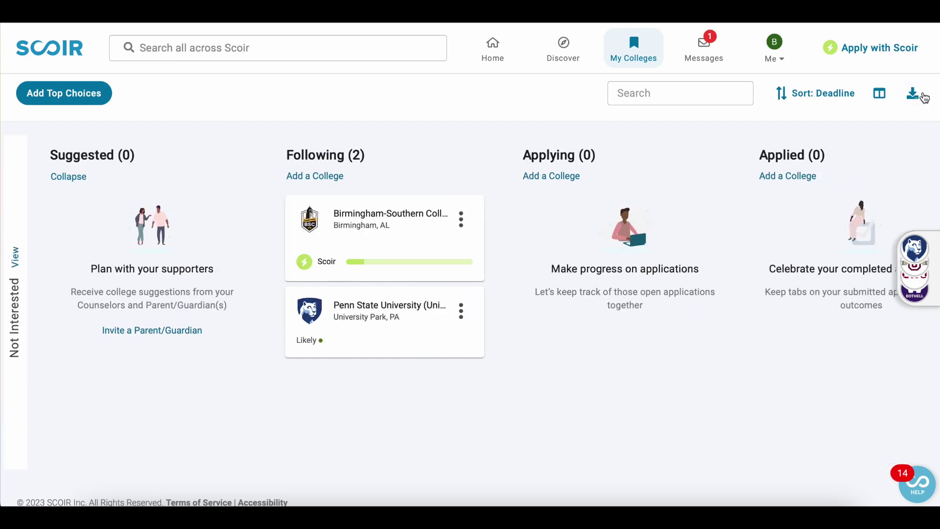
- Try to download the My Colleges list with all columns and data types included
click(914, 94)
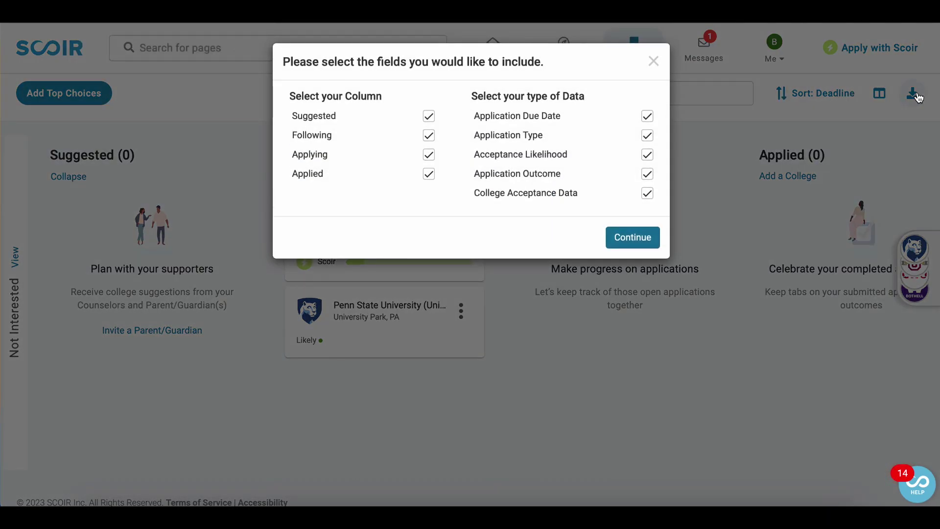
click(623, 239)
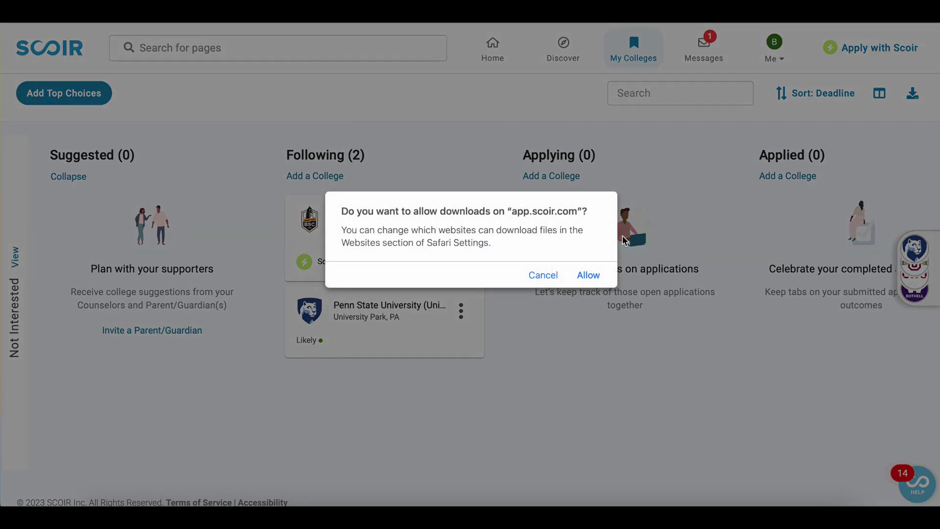
click(552, 273)
- Look through the messages: College Outreach, Direct Messages and Notifications
click(713, 53)
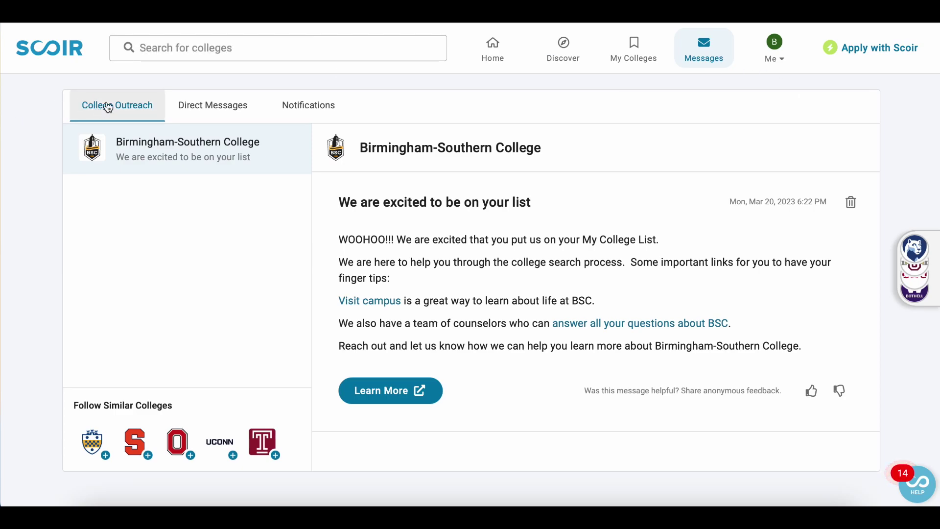
click(215, 114)
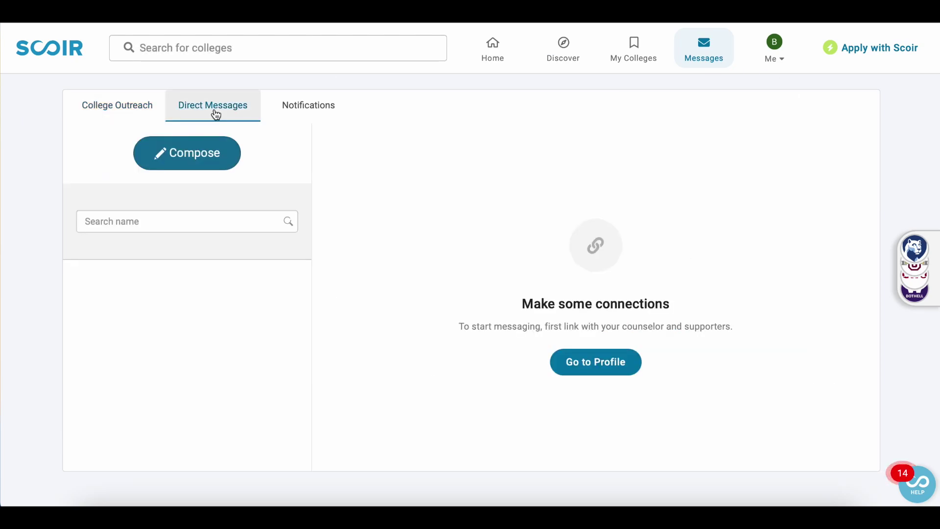
click(311, 103)
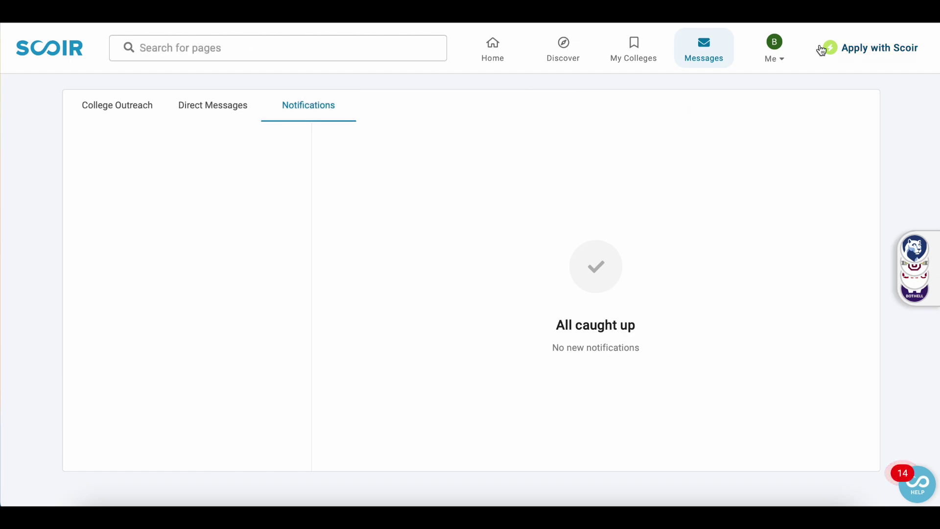
- View the account's Events & Deadlines, College Sessions and Compare Colleges pages one after another
click(783, 58)
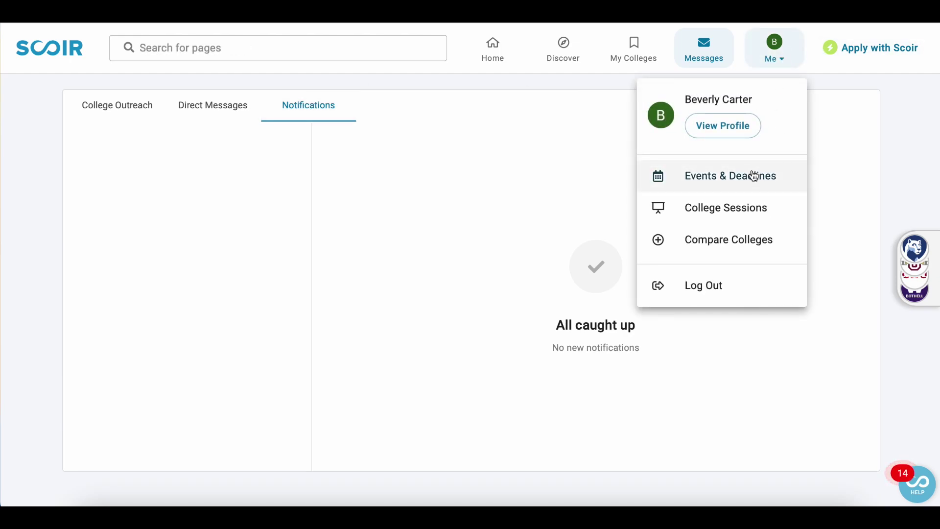
click(750, 175)
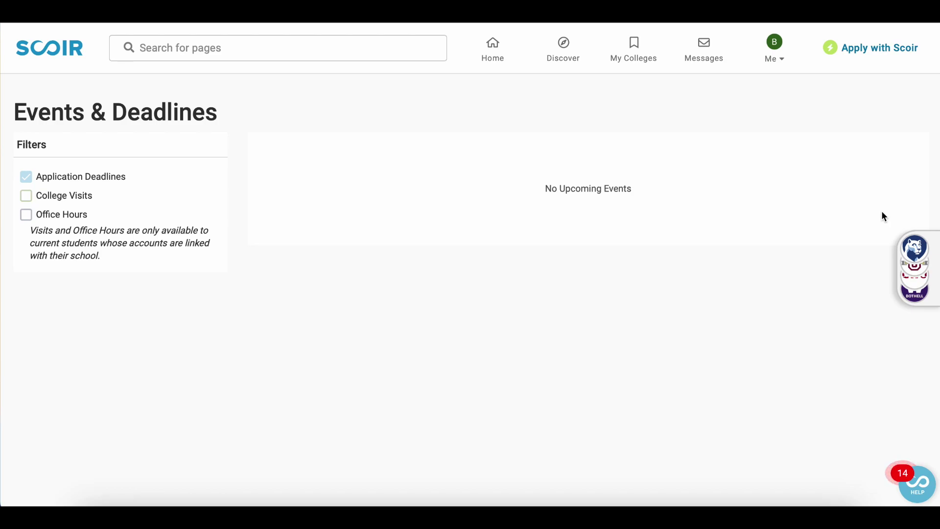
click(775, 51)
click(756, 214)
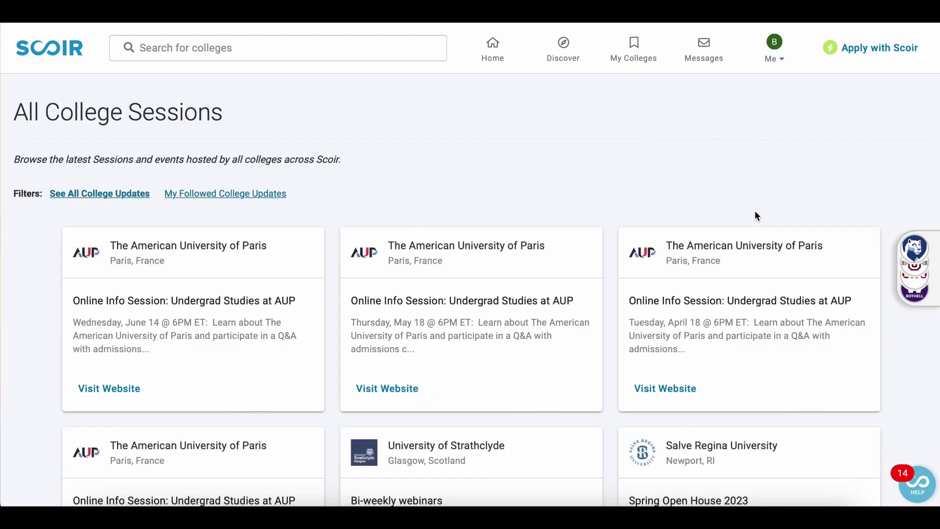
click(774, 49)
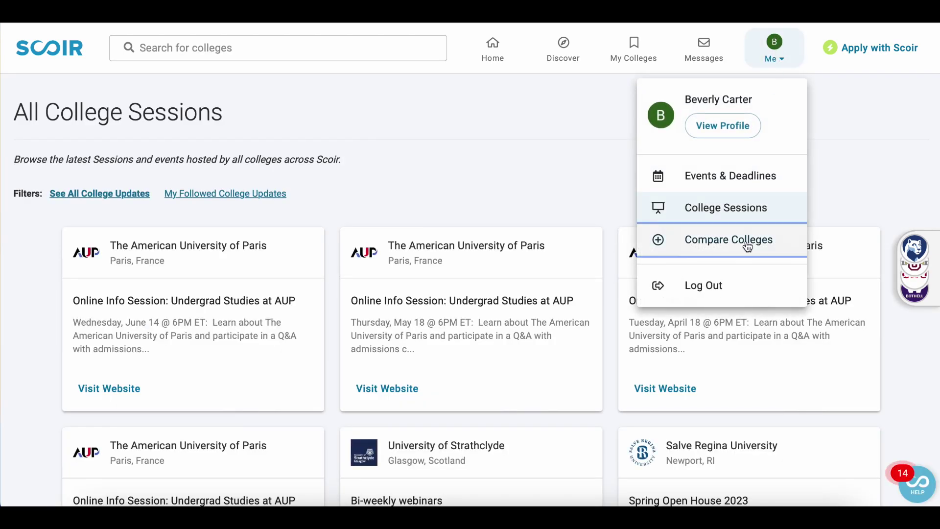
click(749, 242)
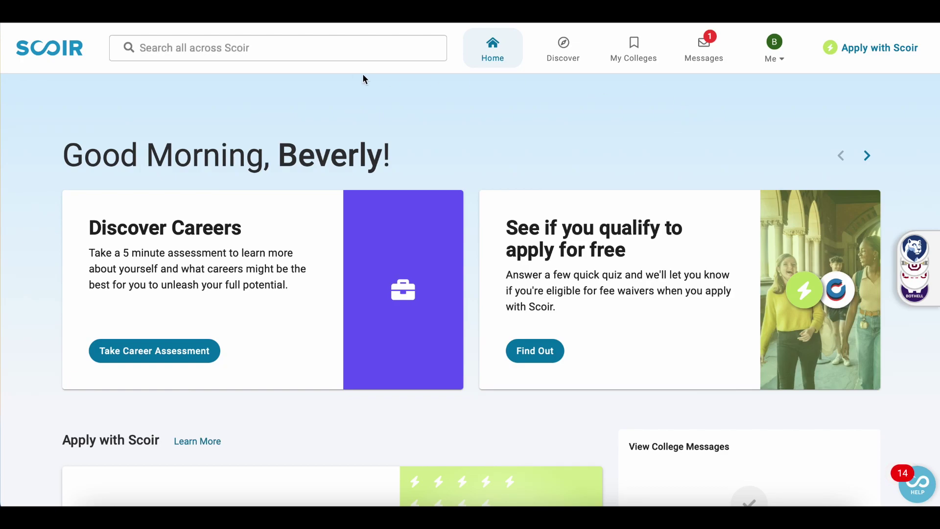
- Search all of Scoir for "colby" and open the Colby College profile
click(342, 49)
text(colby)
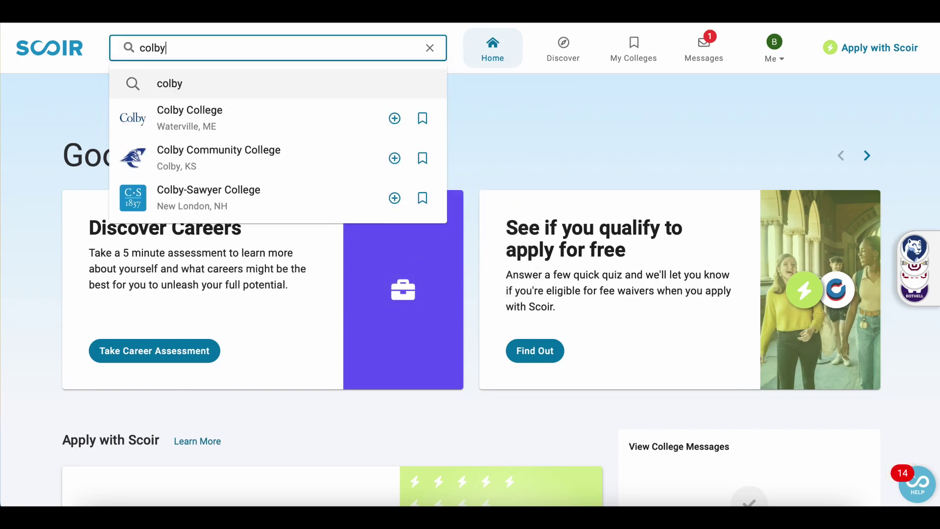
click(299, 120)
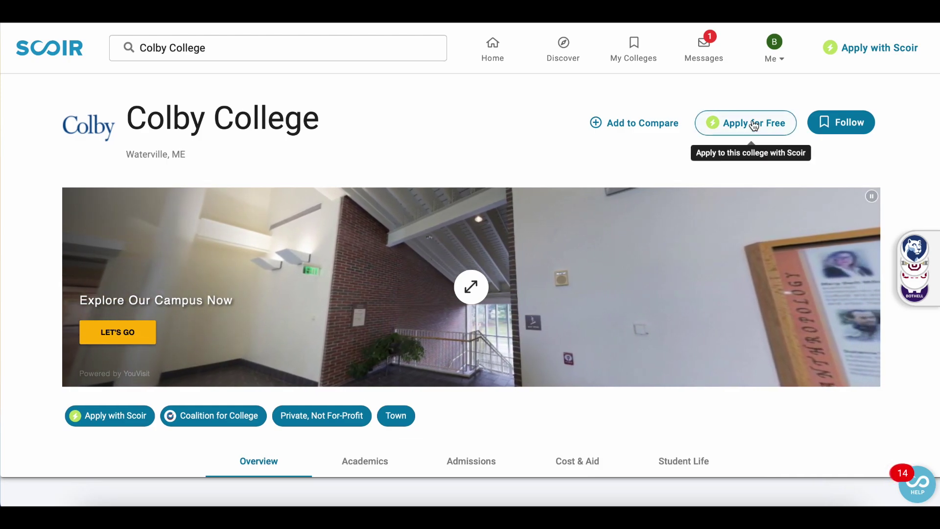
- Start a free application to Colby College and dismiss the introduction on how applying with Scoir works
click(754, 124)
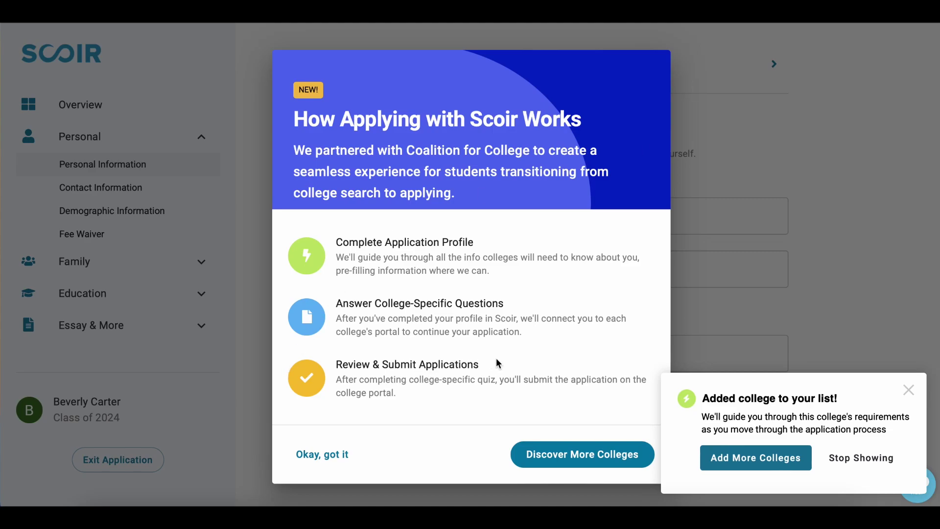
click(307, 453)
scroll(479, 351, down, 1)
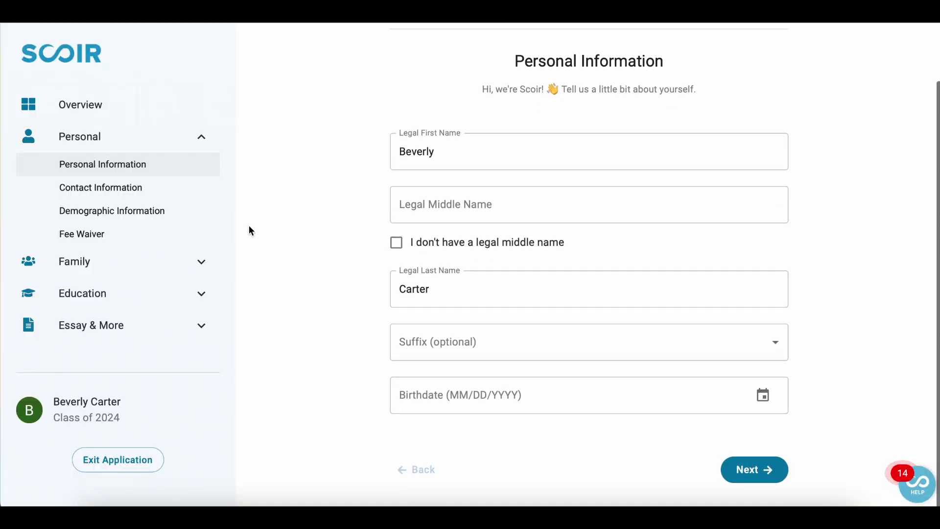
- Look through the application's Contact Information, Demographic Information and Fee Waiver pages
click(145, 196)
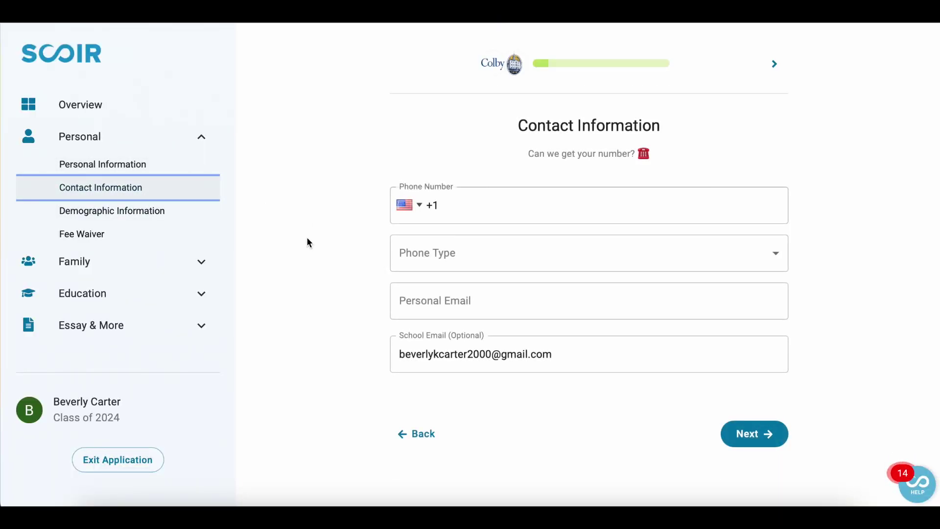
click(141, 210)
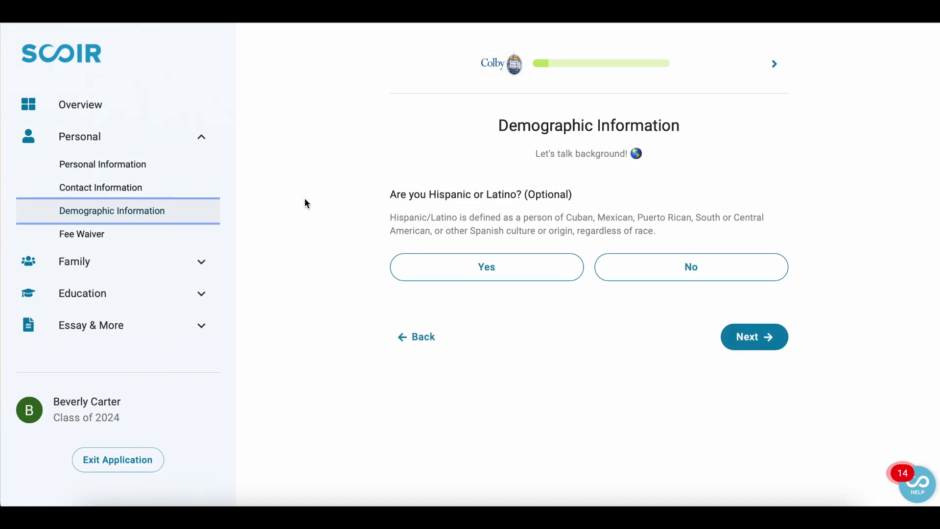
click(126, 233)
scroll(420, 246, down, 3)
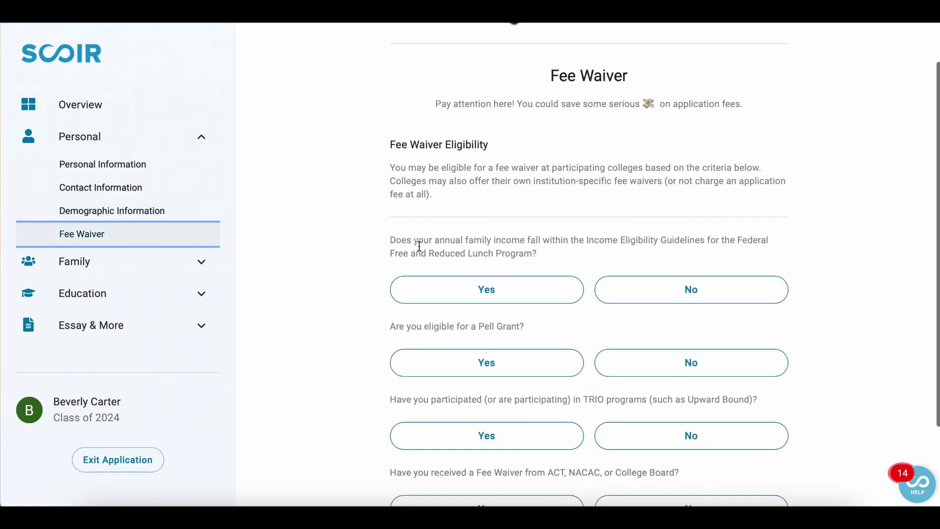
scroll(420, 248, up, 3)
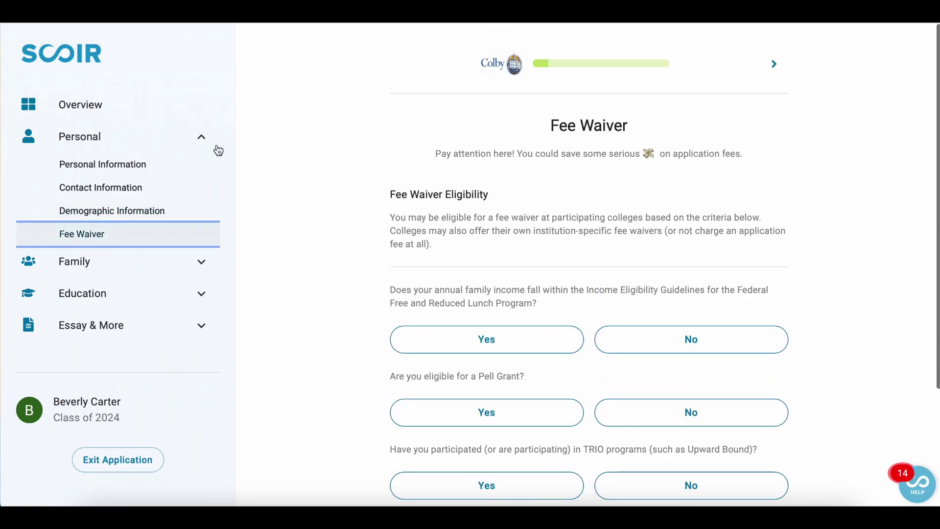
- Collapse the application's Personal section and view the Family Information page under Family
click(202, 140)
click(199, 177)
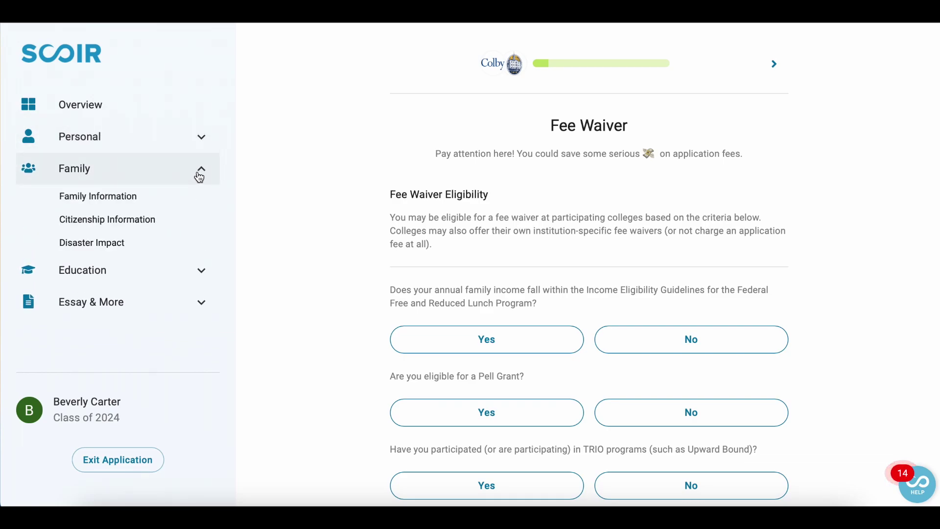
click(154, 196)
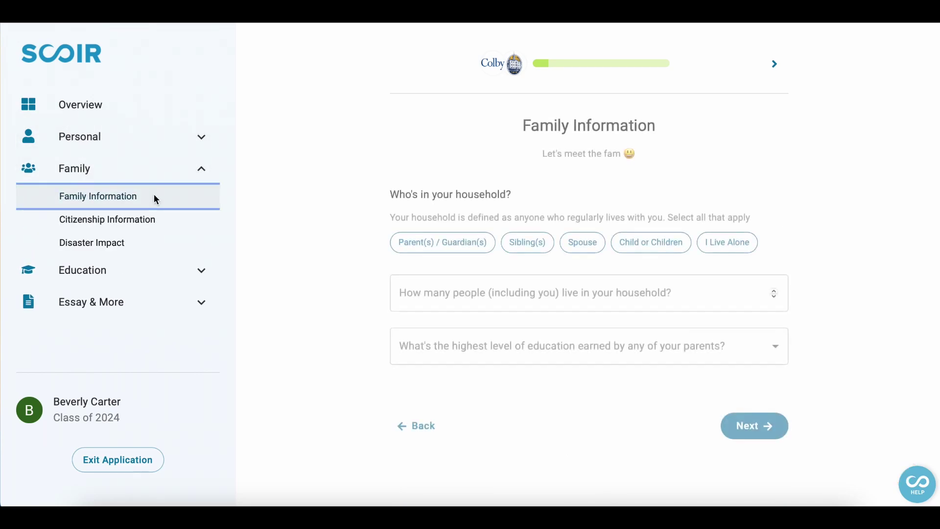
- View the application's Citizenship Information and Disaster Impact pages under Family
click(155, 220)
click(140, 245)
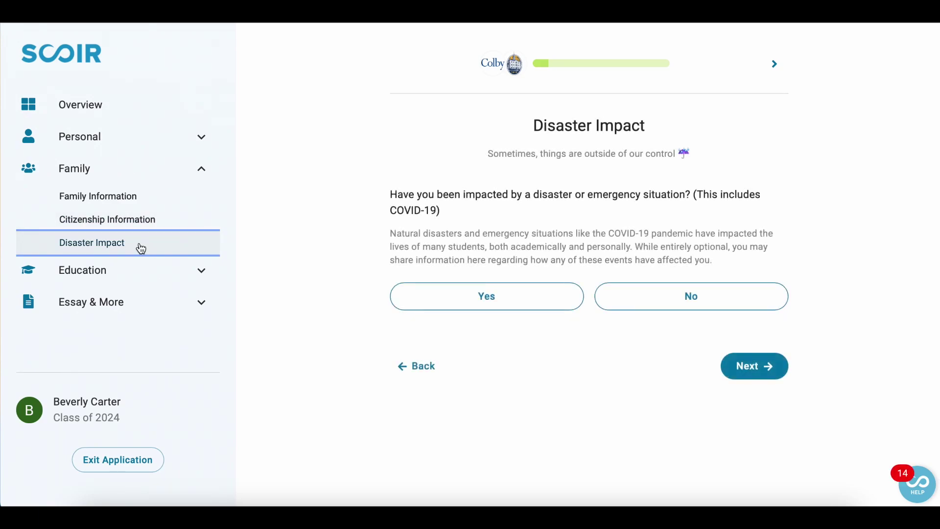
- Expand the Education section and look through the High School Information, Community Based Organizations, College Information, High School Coursework and SAT/ACT pages
click(134, 270)
scroll(142, 261, down, 2)
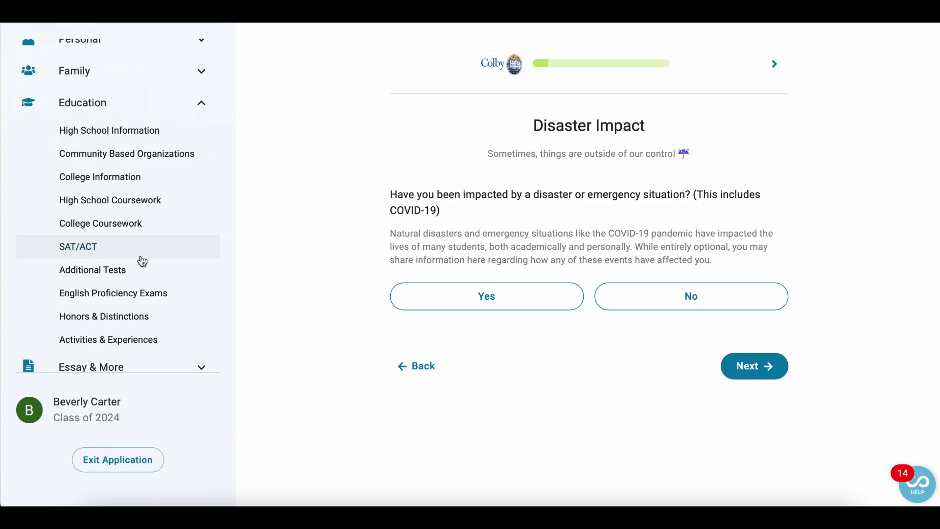
click(131, 135)
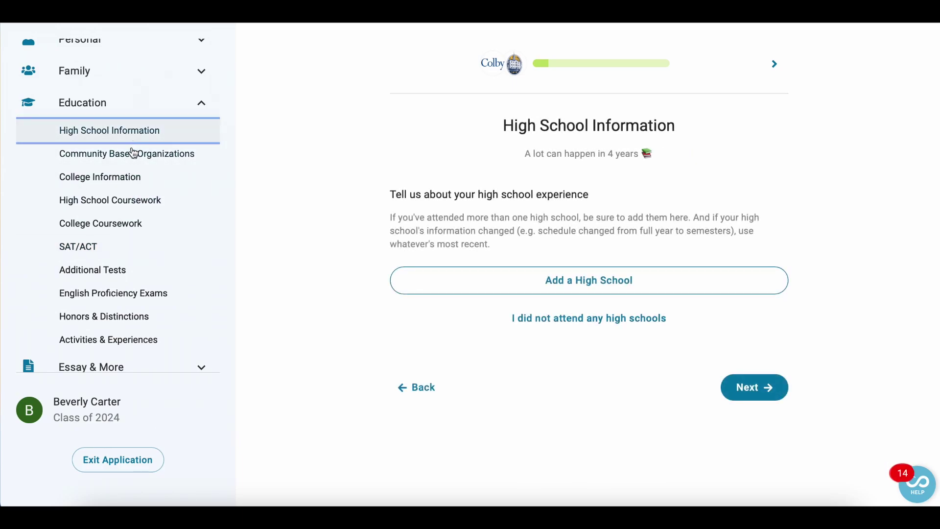
click(133, 154)
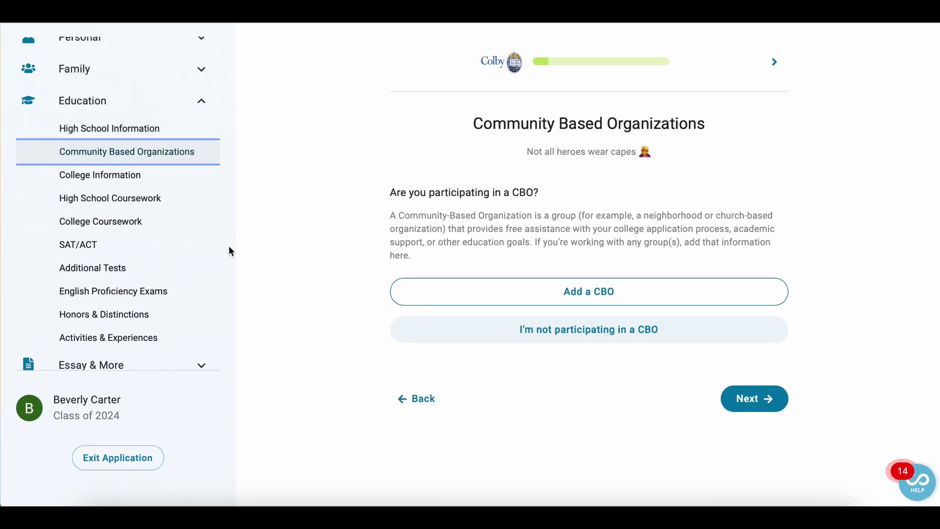
click(162, 177)
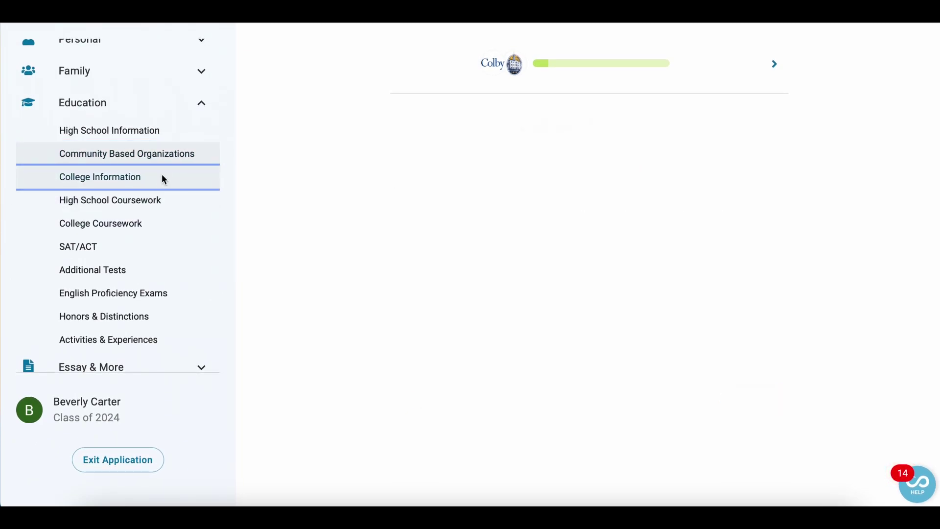
click(157, 201)
click(152, 248)
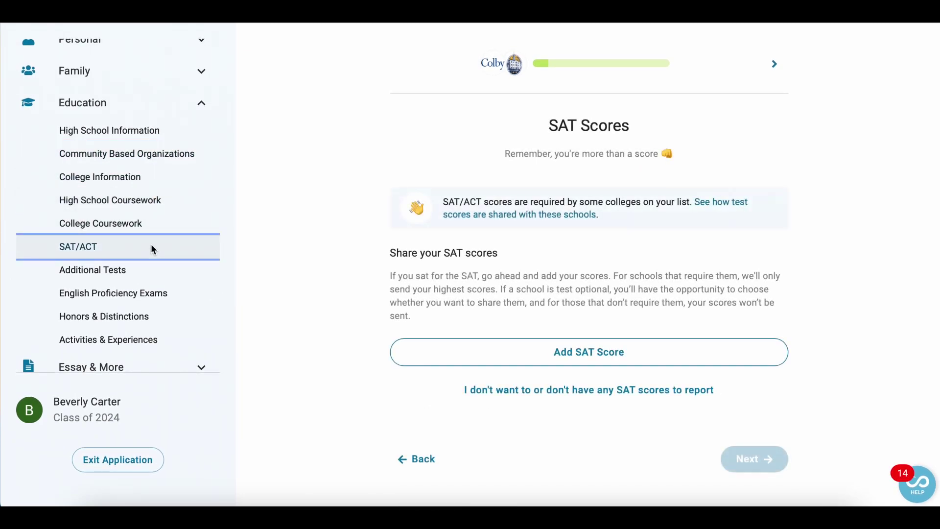
- Read the Activities & Experiences page under Education and examine the form for adding an activity or experience
scroll(153, 250, down, 1)
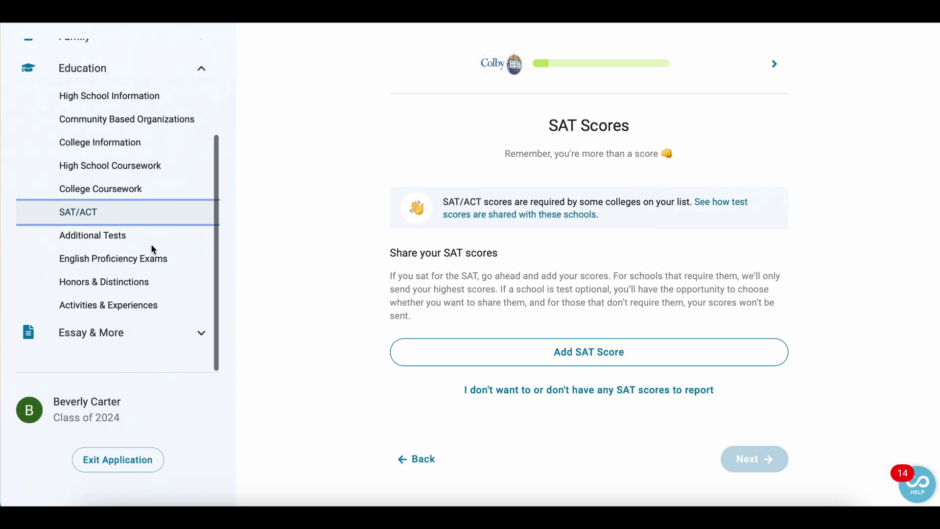
click(151, 246)
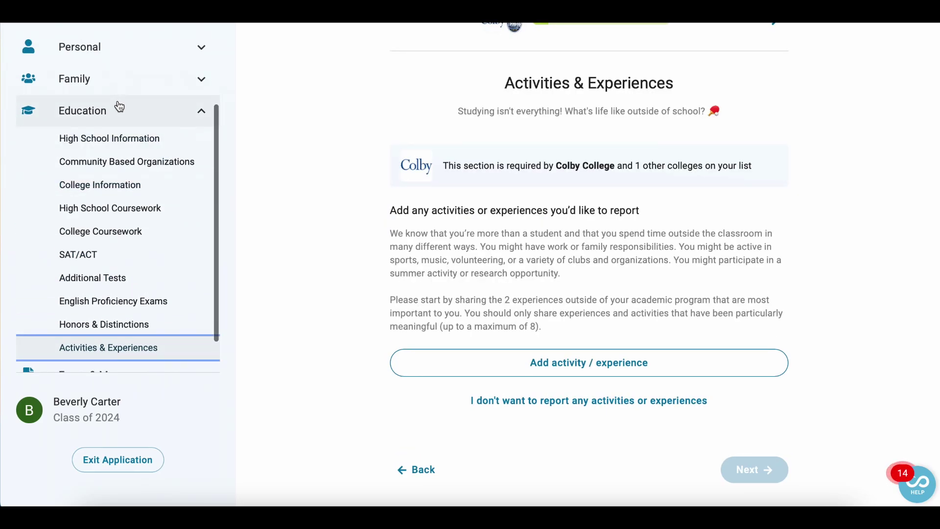
scroll(165, 254, down, 1)
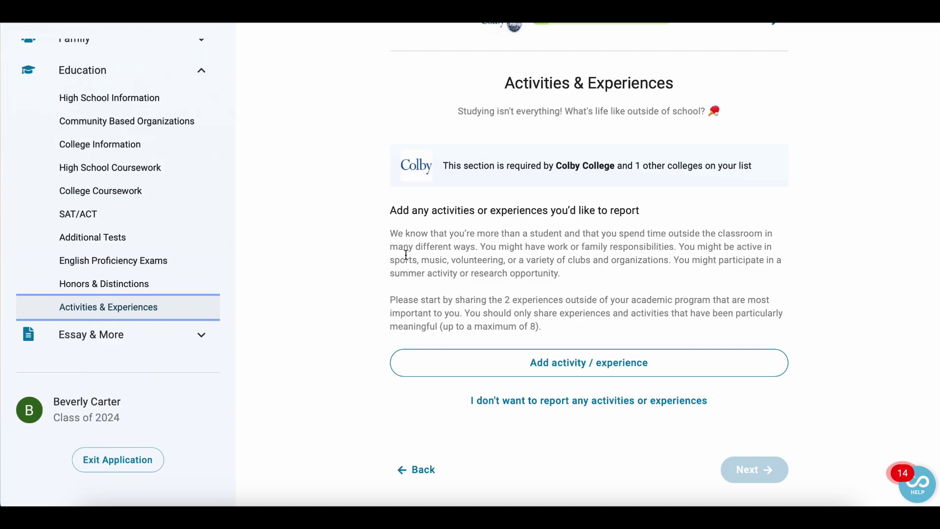
drag(395, 234, 610, 338)
click(600, 383)
click(599, 369)
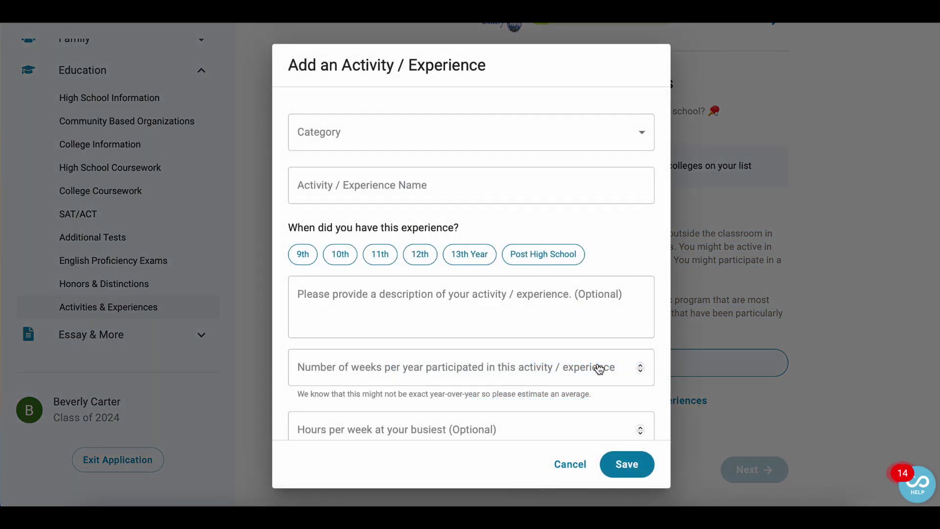
scroll(566, 170, down, 3)
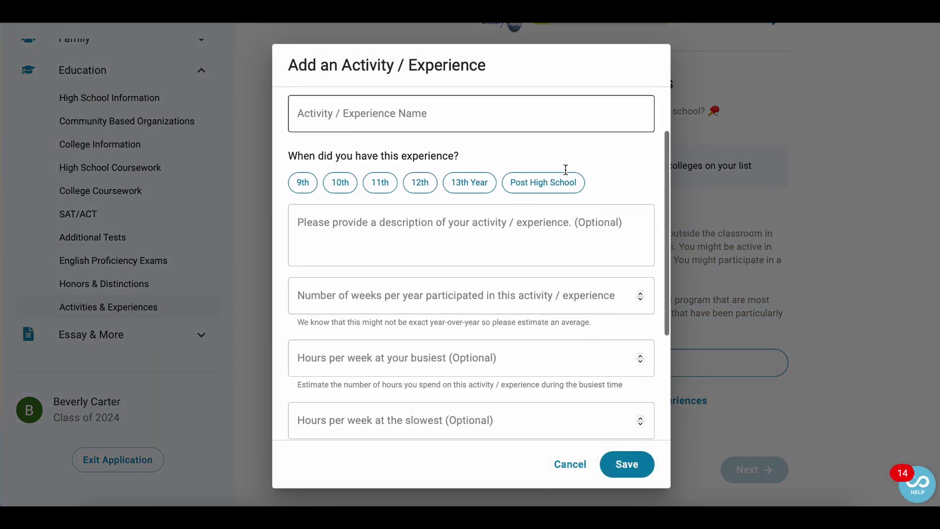
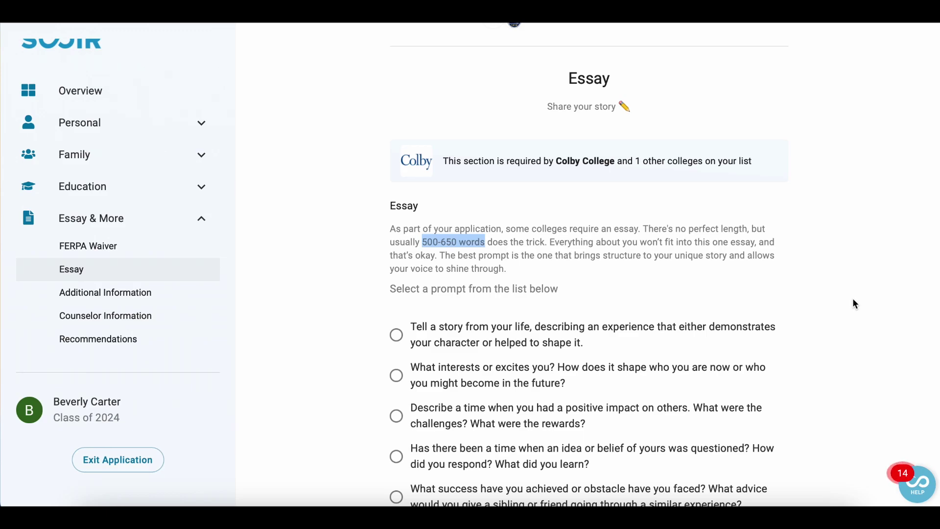
- Review the Essay page, highlighting the full list of essay prompts
scroll(523, 151, down, 3)
click(531, 151)
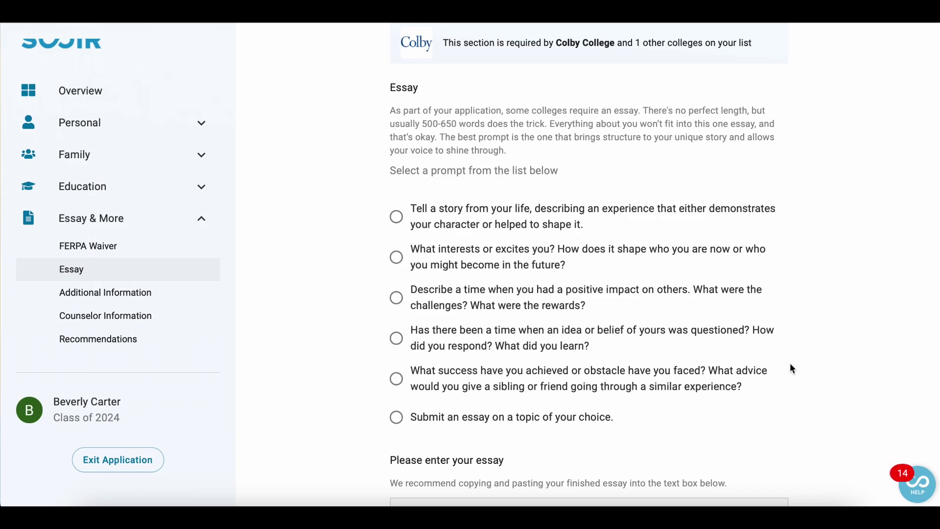
drag(639, 436, 607, 166)
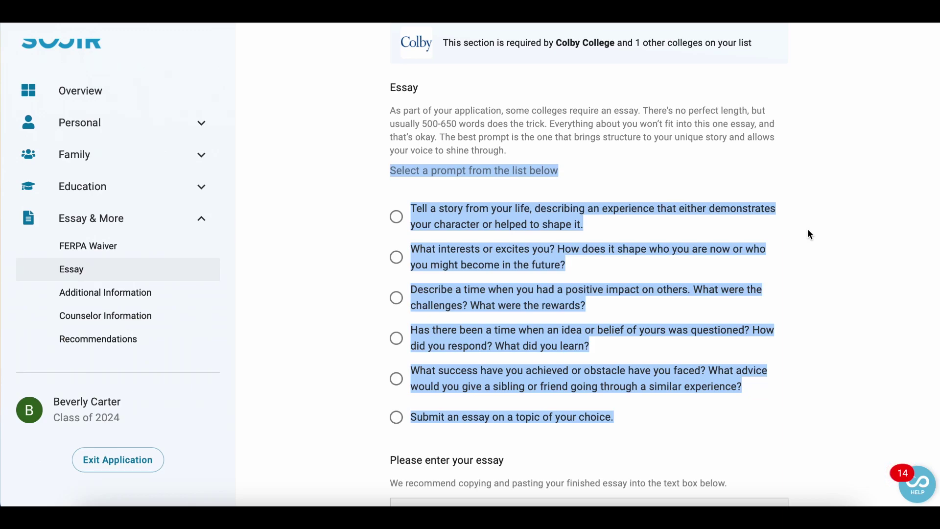
click(846, 256)
- Answer Yes to "Anything left to share?" under Additional Information and place the cursor in its text box
click(134, 296)
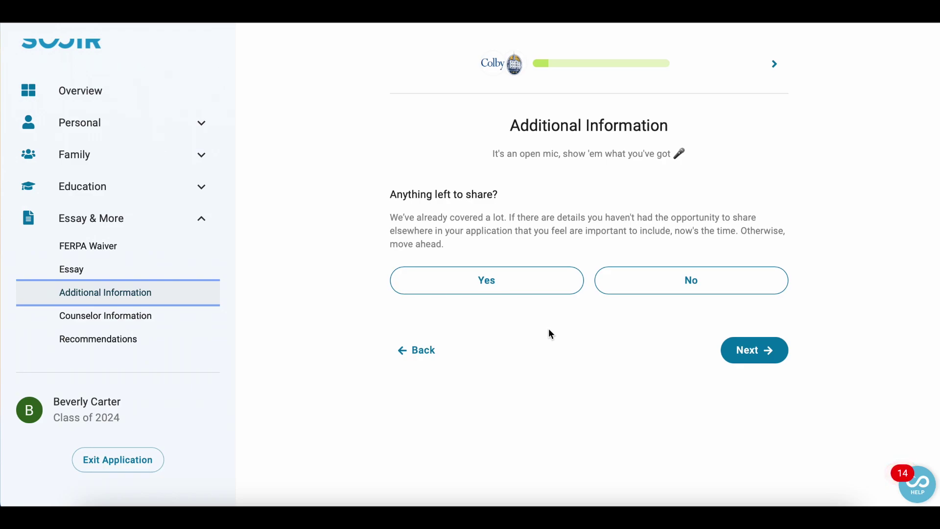
click(495, 289)
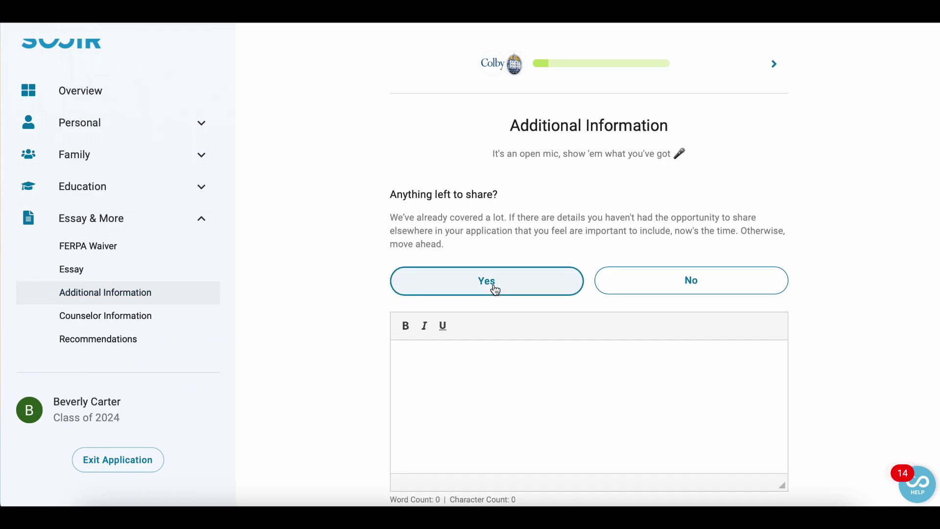
click(486, 398)
scroll(483, 215, down, 2)
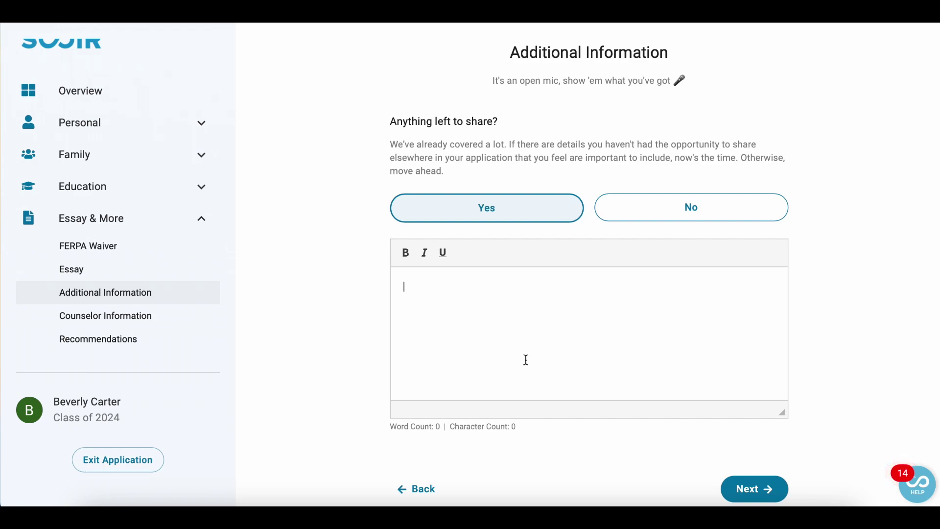
- View the Counselor Information and Recommendations pages under Essay & More
click(141, 316)
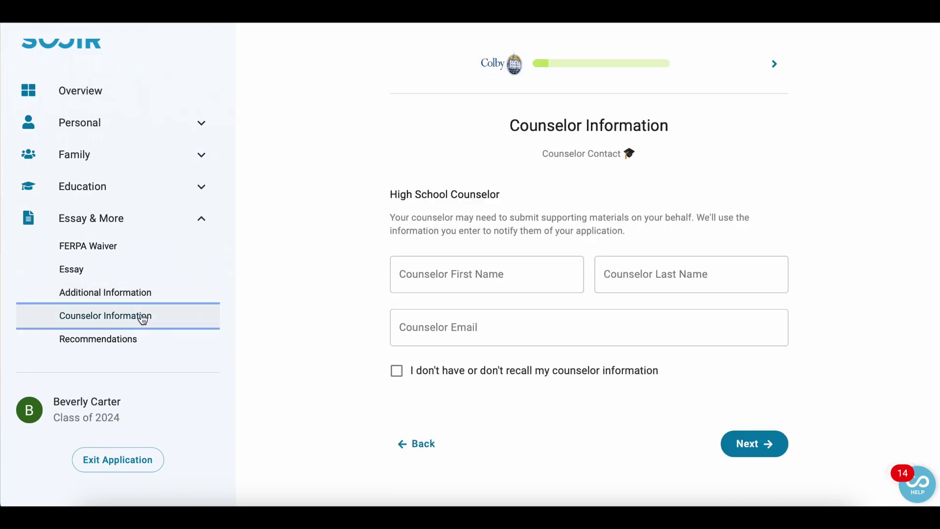
drag(510, 128, 640, 495)
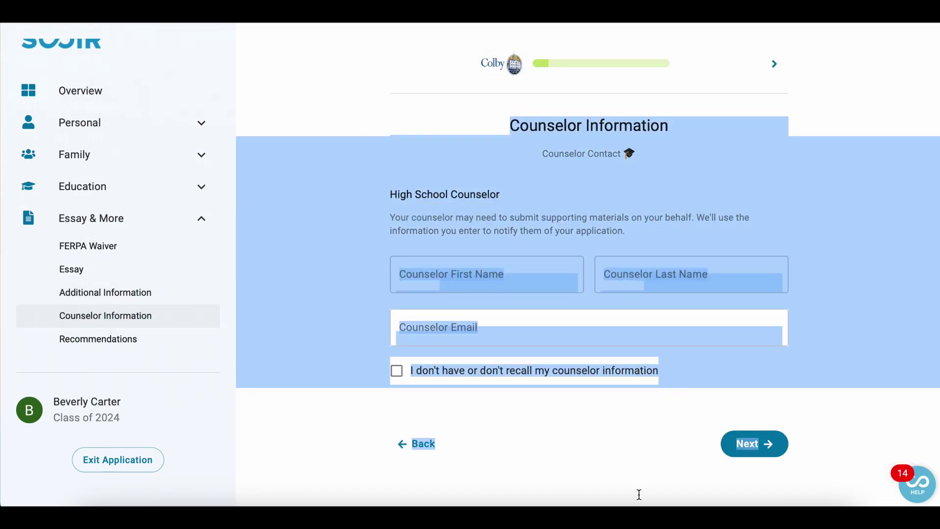
click(109, 343)
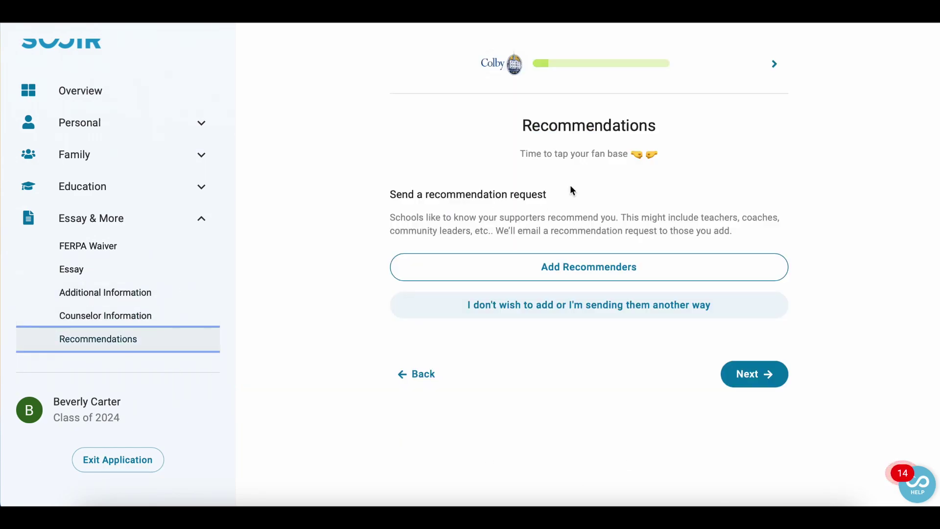
drag(659, 155, 512, 156)
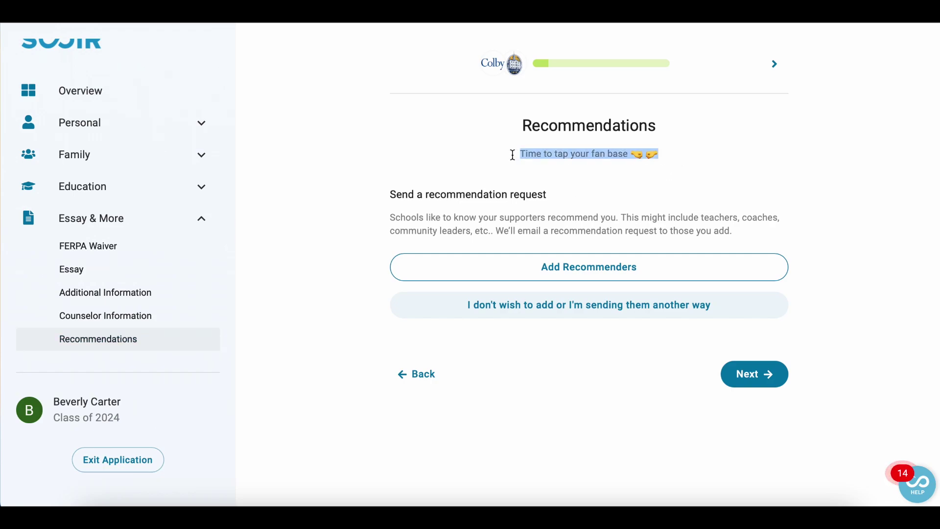
click(516, 331)
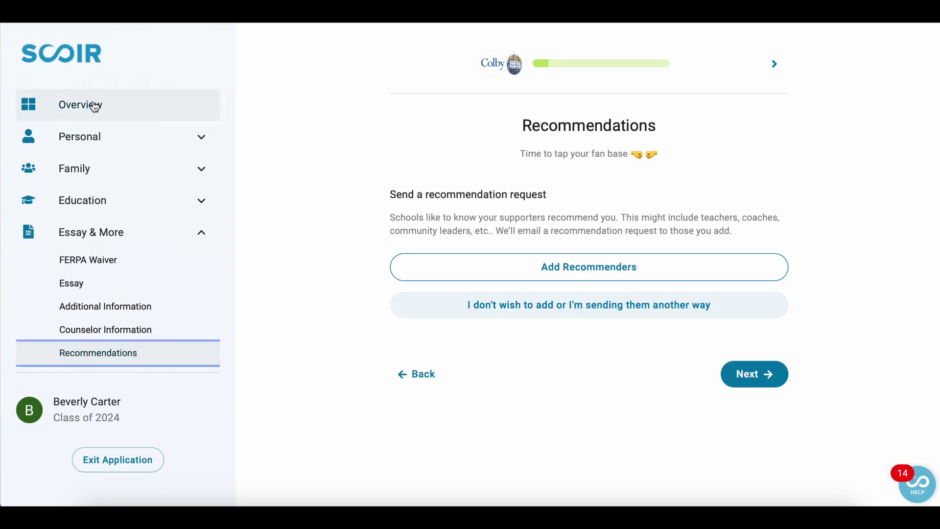
- Open the application Overview and check the progress and missing items for Allegheny College and Colby College
click(93, 104)
scroll(618, 225, down, 1)
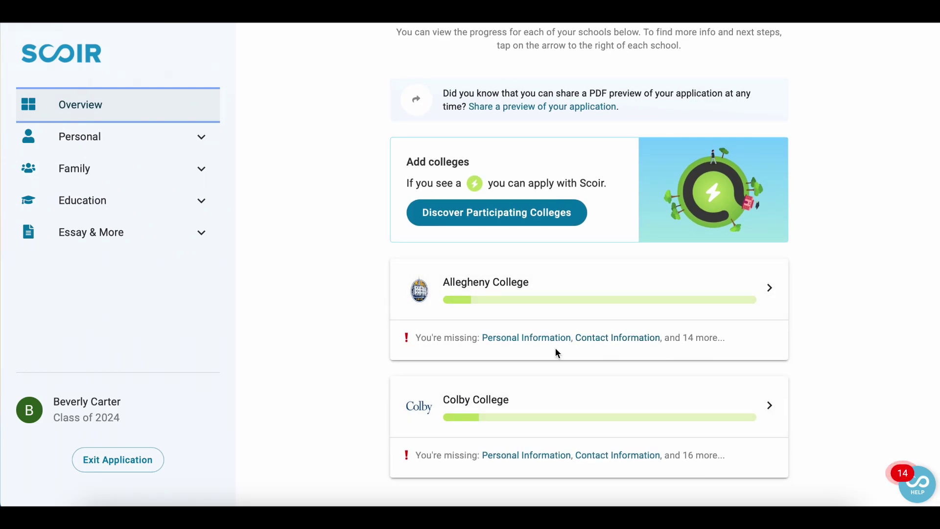
scroll(911, 315, up, 1)
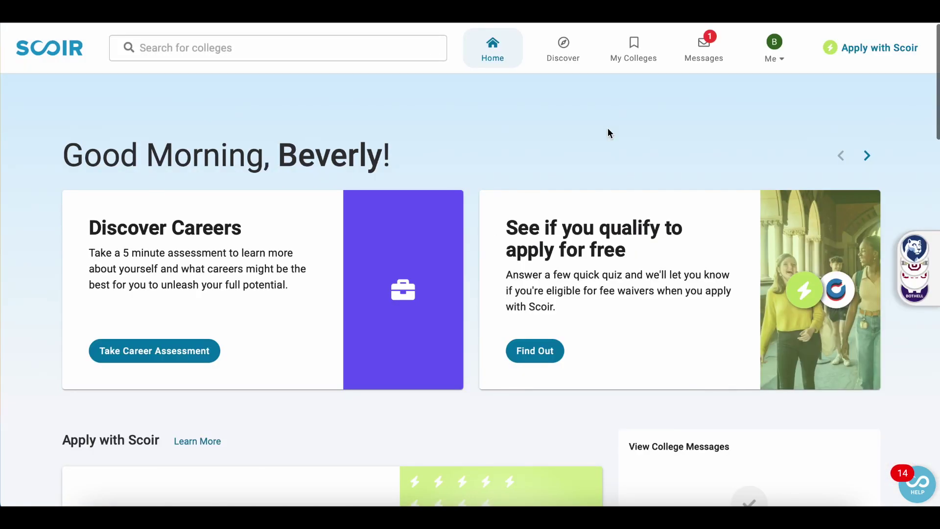
- Open Insights & Stories from the Scoir home page footer and look over the blog's featured article
scroll(608, 130, down, 20)
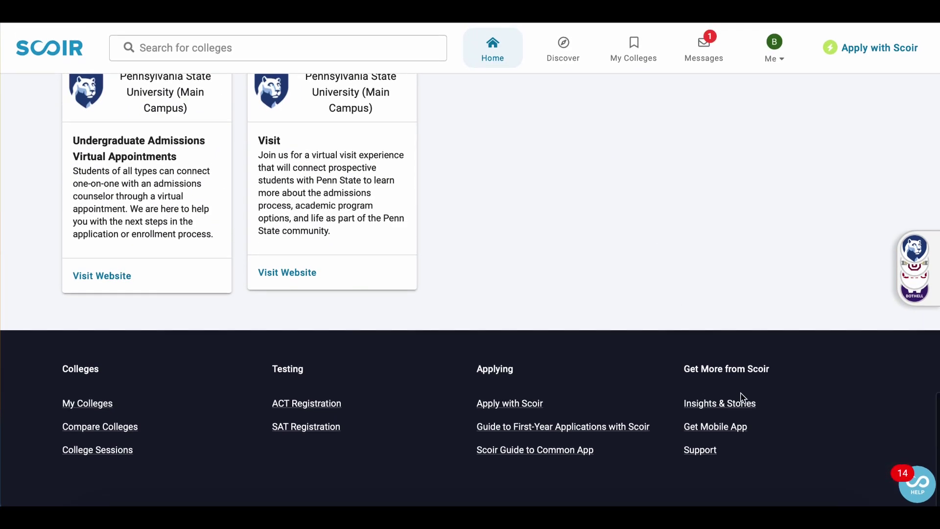
click(737, 406)
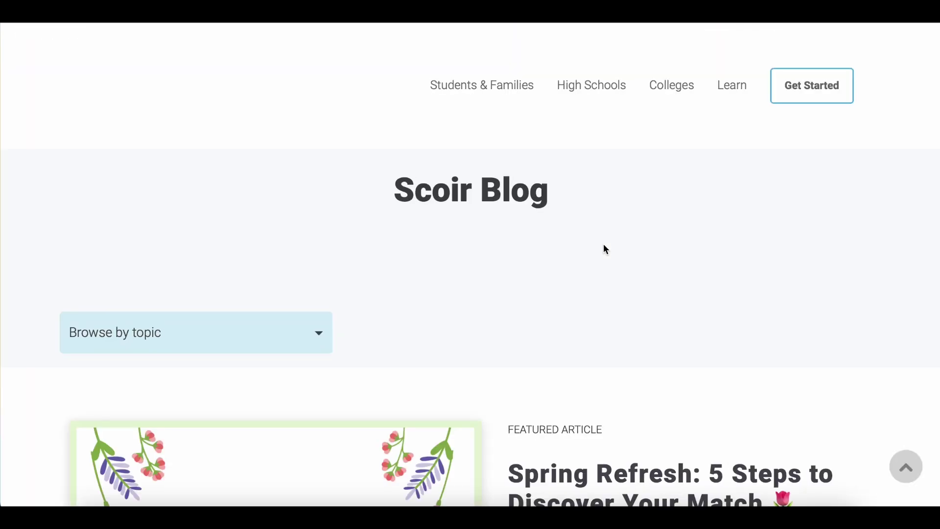
scroll(606, 250, down, 2)
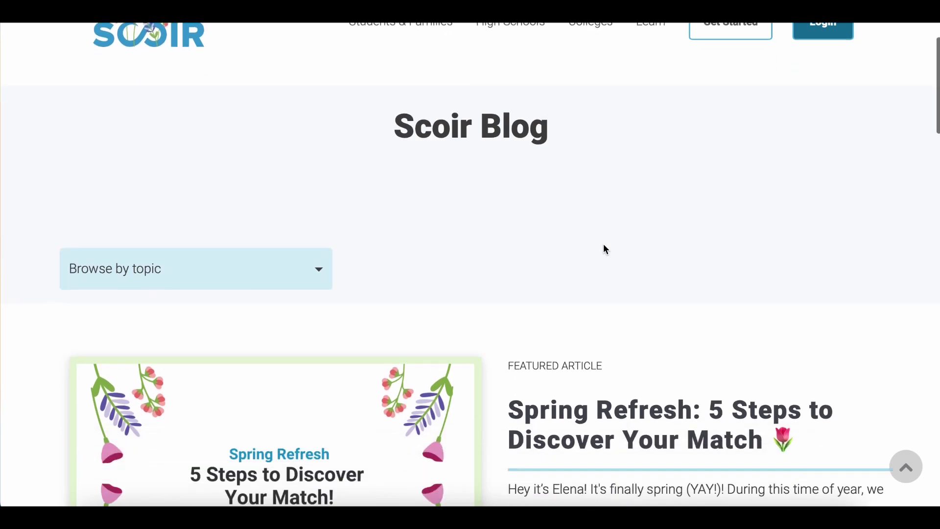
scroll(606, 250, down, 4)
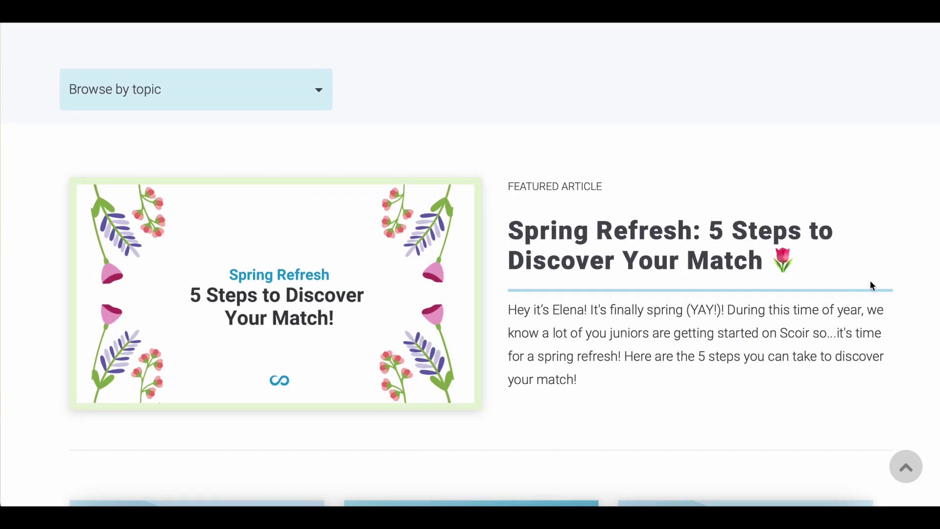
scroll(713, 281, up, 5)
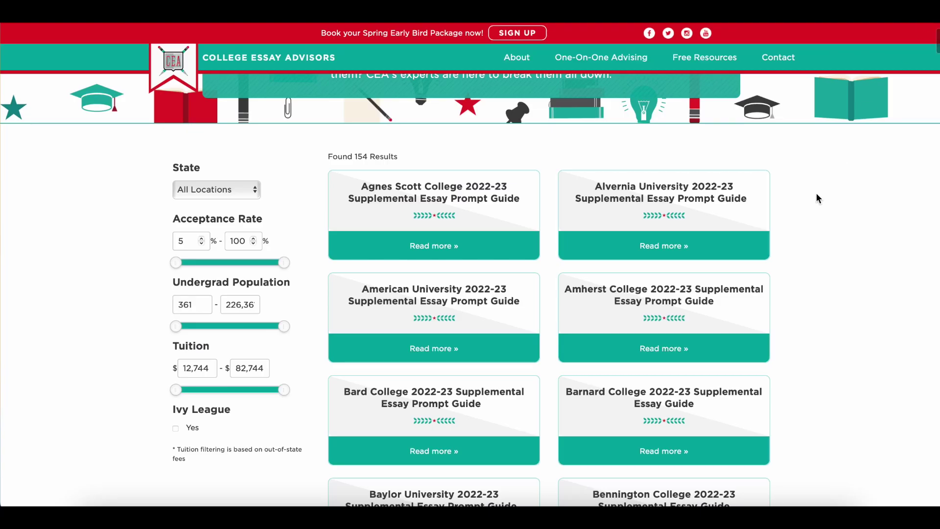
- Browse the colleges listed in the Supplemental Essay Guide 2022-23 on the College Essay Advisors website
scroll(816, 193, up, 2)
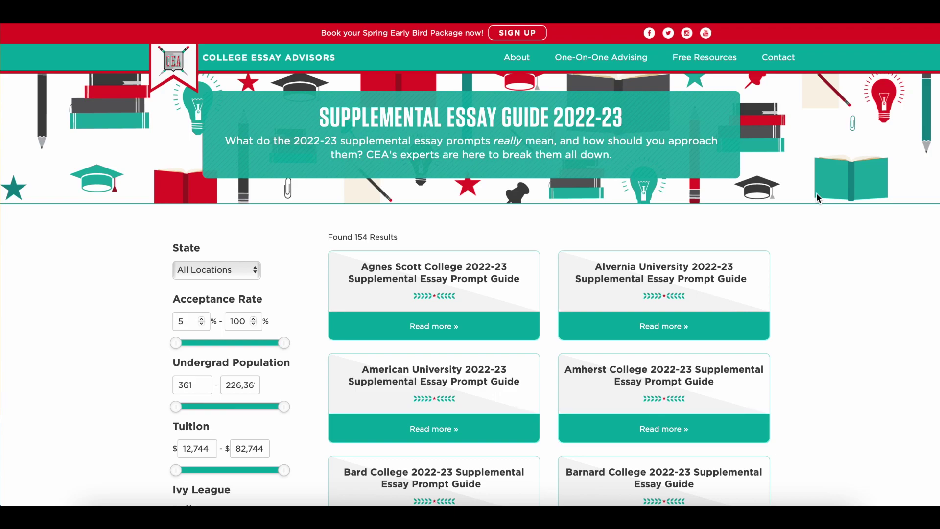
scroll(815, 282, down, 6)
scroll(815, 282, up, 5)
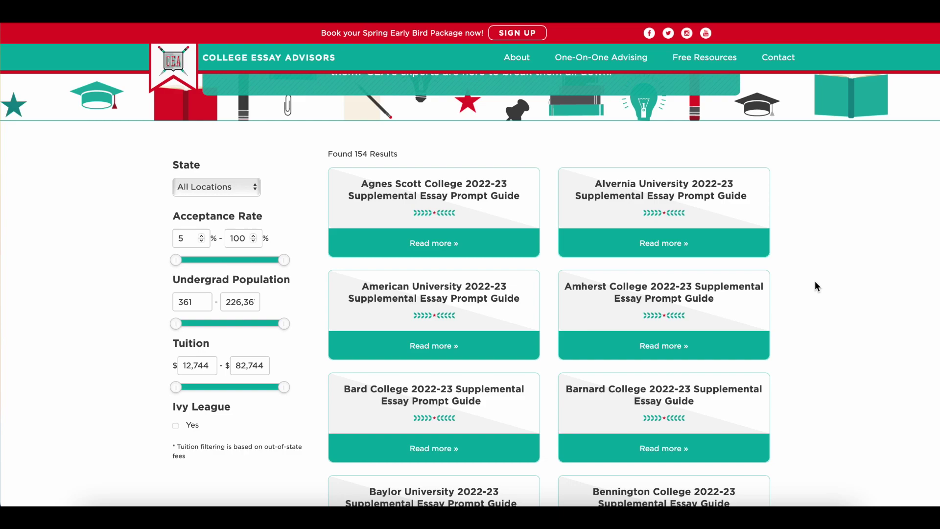
scroll(815, 286, up, 2)
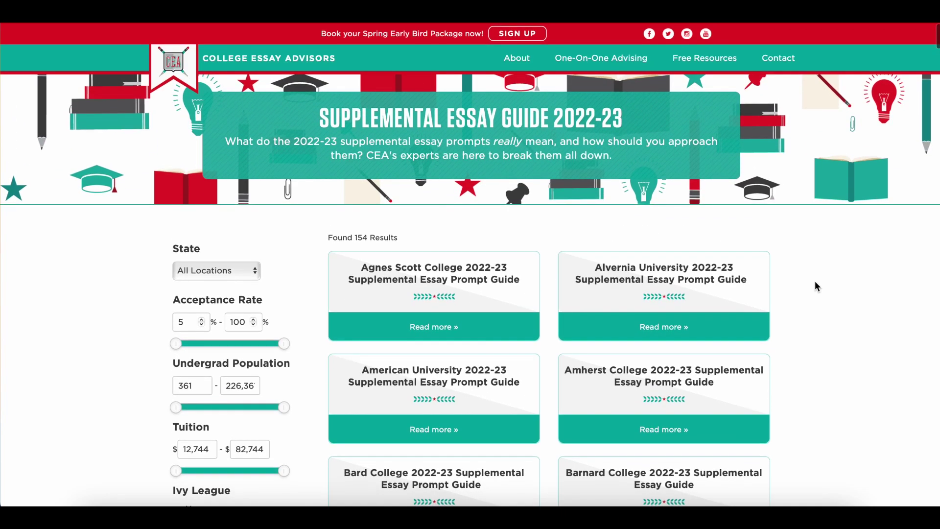
- Skim the Alvernia University supplemental essay prompt guide and browse the site's free Resources & Tips page
click(747, 276)
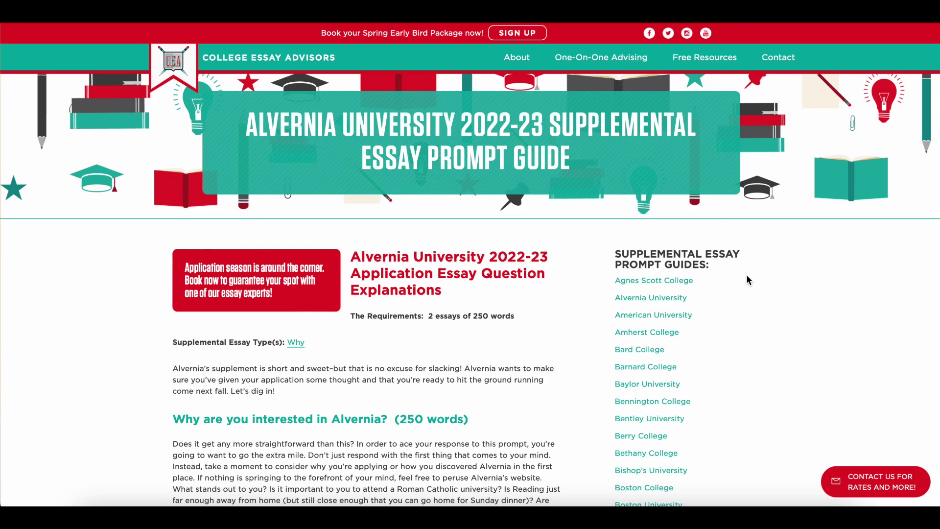
scroll(747, 279, down, 3)
scroll(746, 279, up, 3)
click(686, 58)
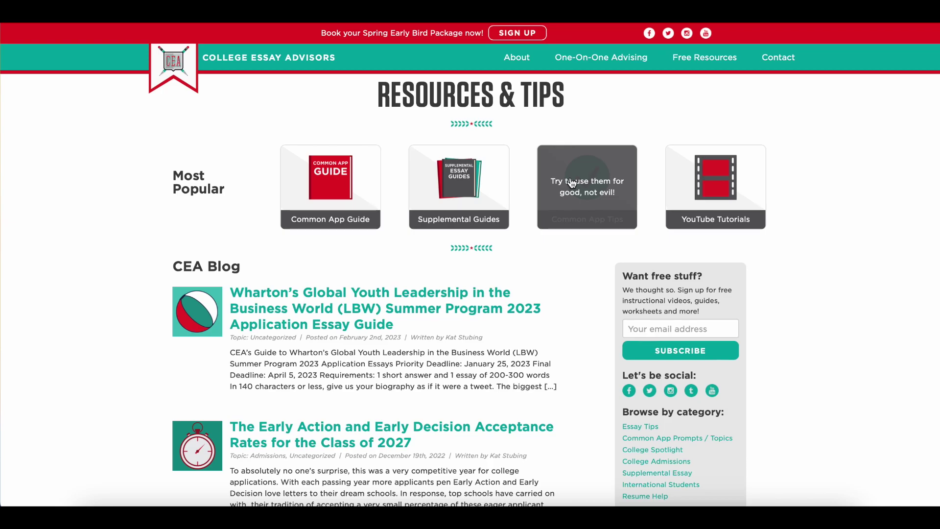
scroll(515, 350, down, 15)
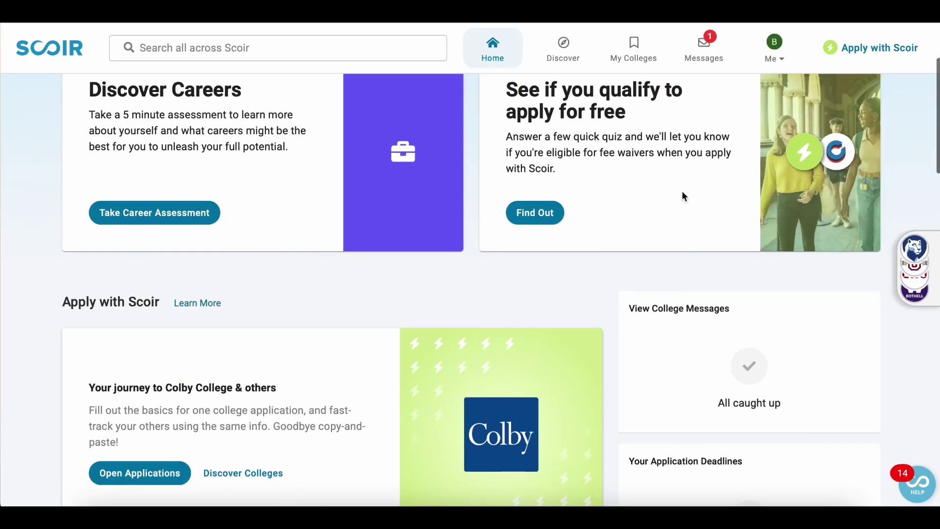
- Look through the sections of the Scoir home page, from Apply with Scoir down to the college suggestions
scroll(684, 196, down, 4)
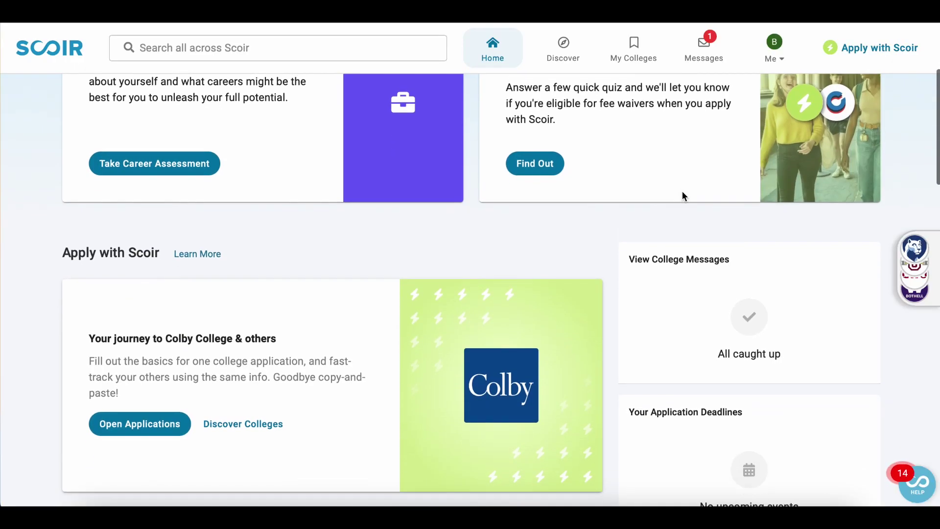
scroll(684, 196, down, 12)
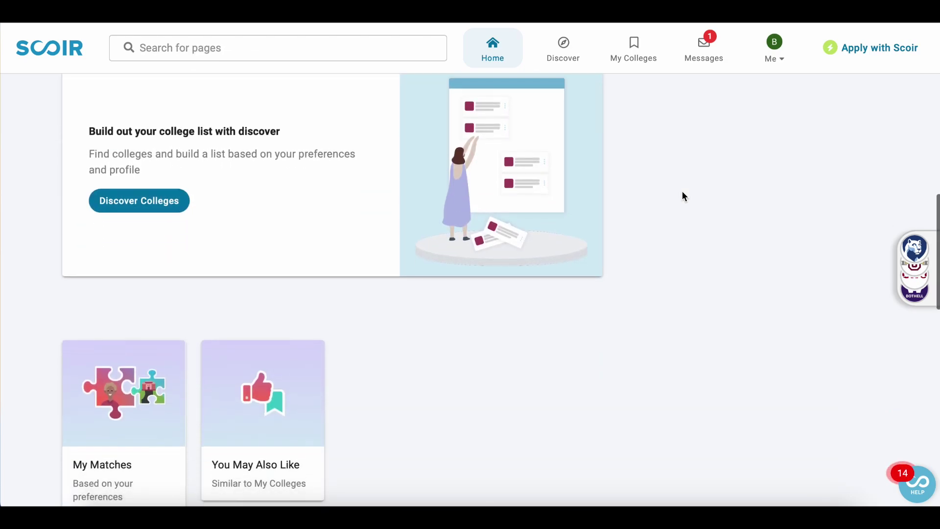
scroll(684, 196, down, 4)
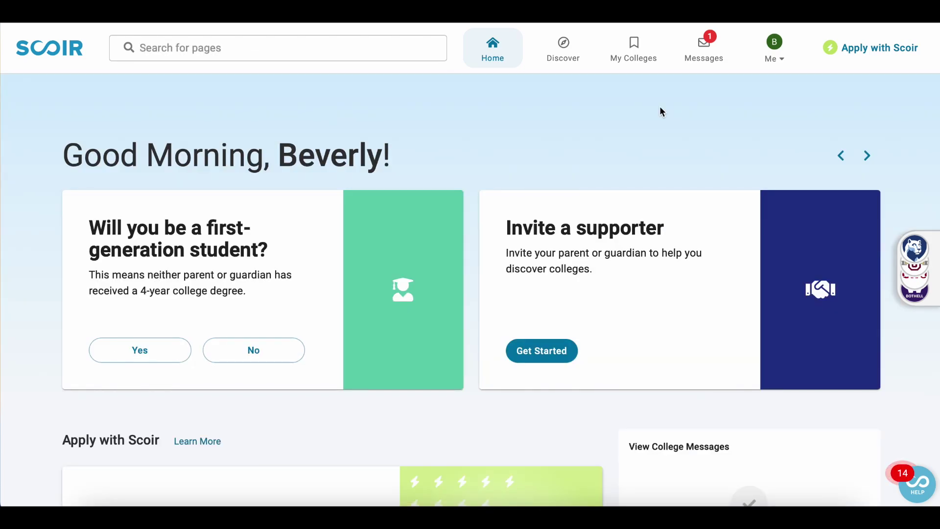